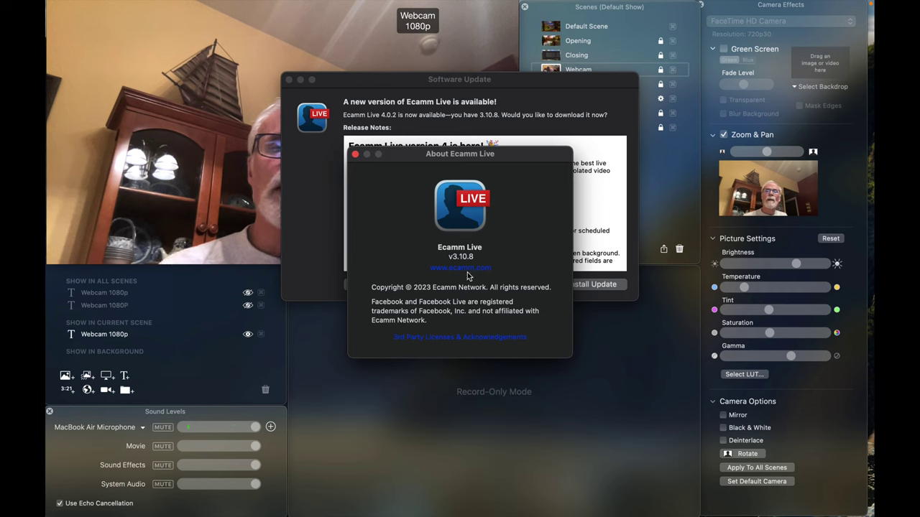
- Close the About Ecamm Live window and read the update's release notes for versions 4.0.2, 4.0.1 and 4.0
click(356, 155)
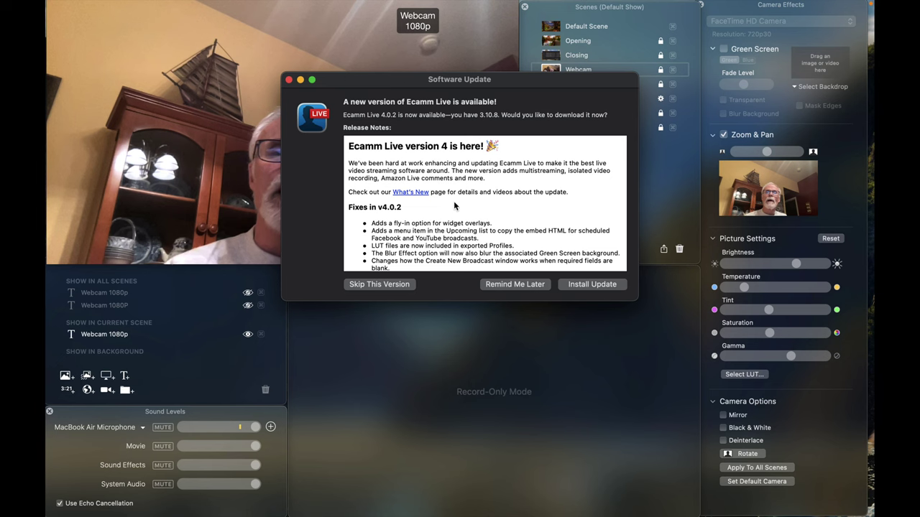
scroll(454, 207, down, 3)
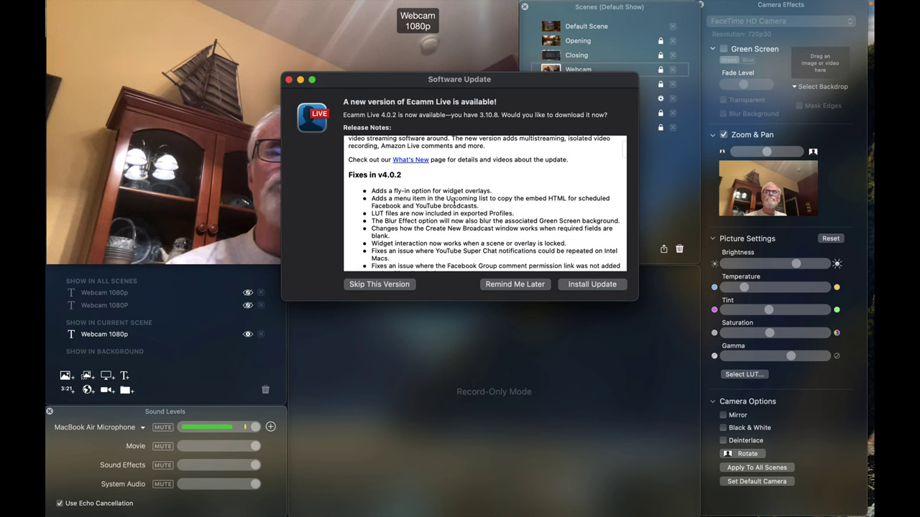
scroll(454, 204, down, 10)
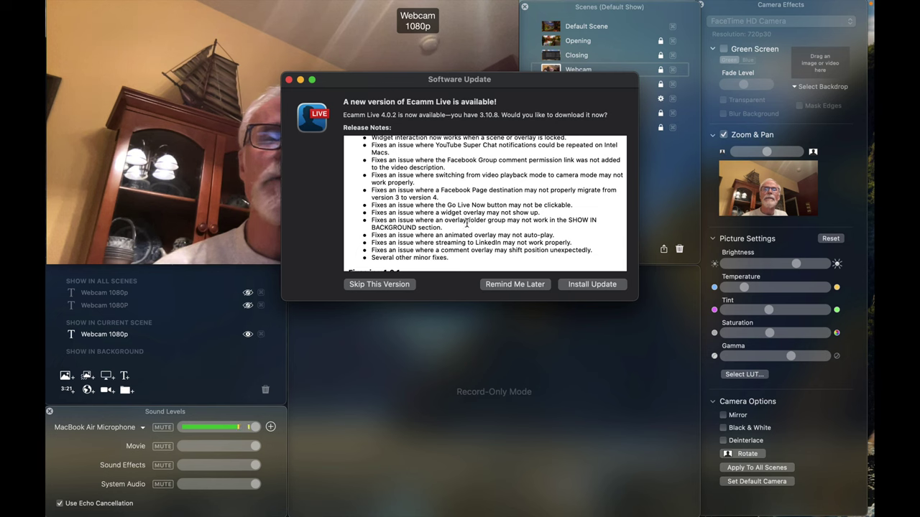
scroll(467, 225, down, 5)
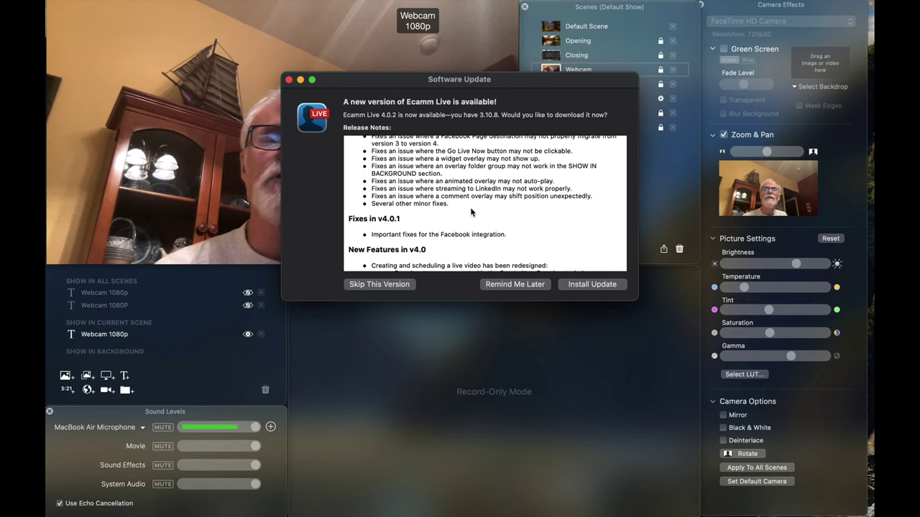
scroll(483, 209, down, 5)
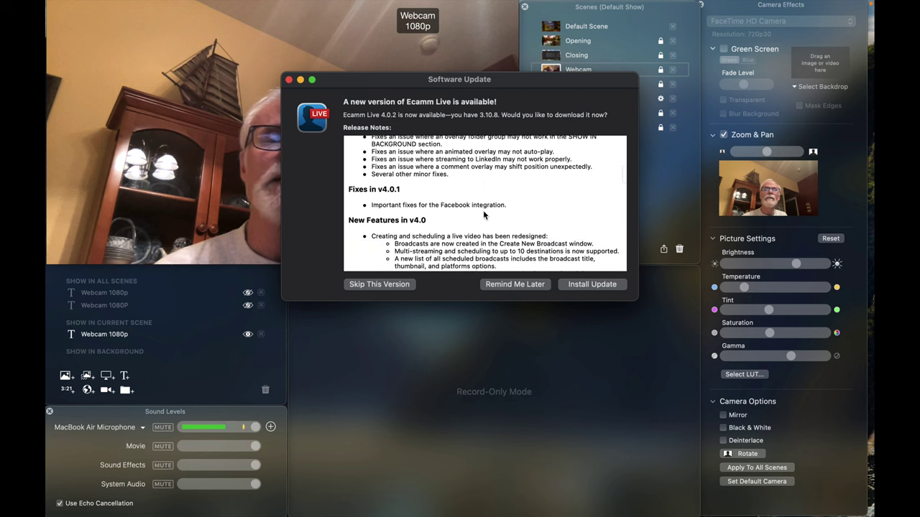
scroll(484, 210, down, 3)
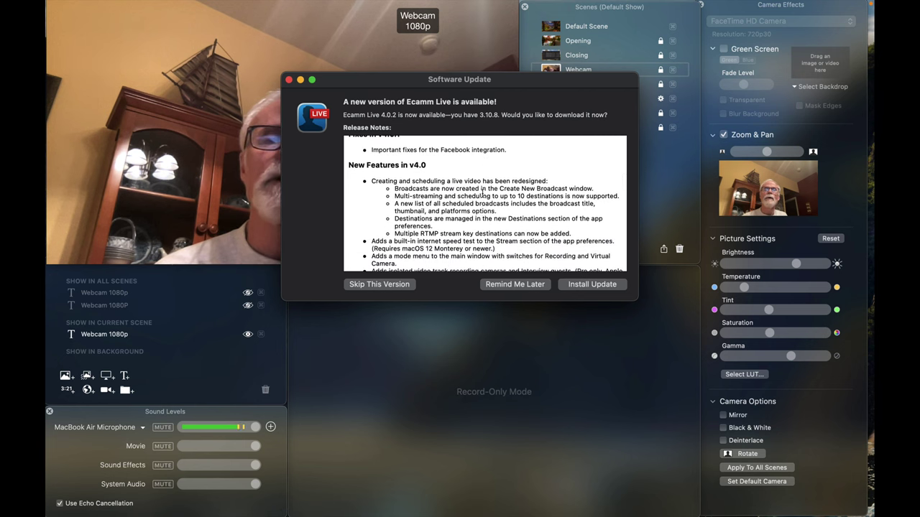
scroll(484, 233, down, 4)
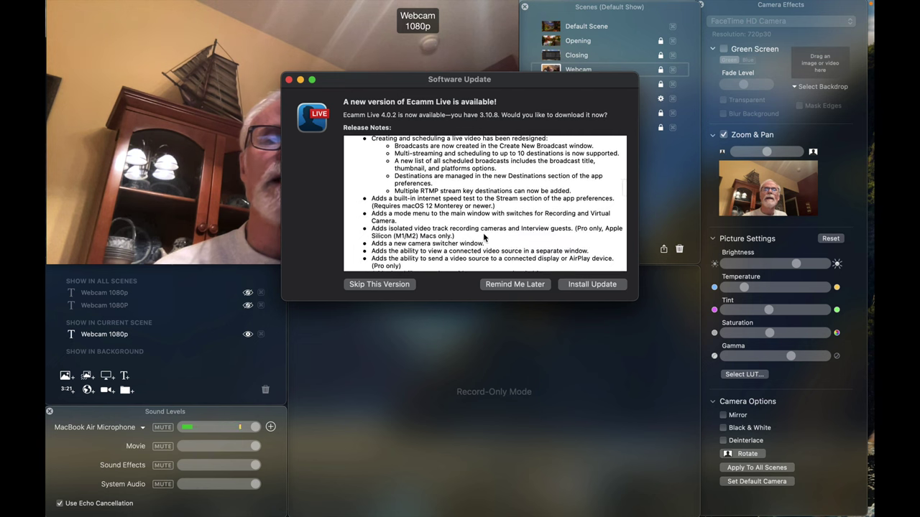
scroll(485, 235, up, 2)
scroll(483, 234, up, 1)
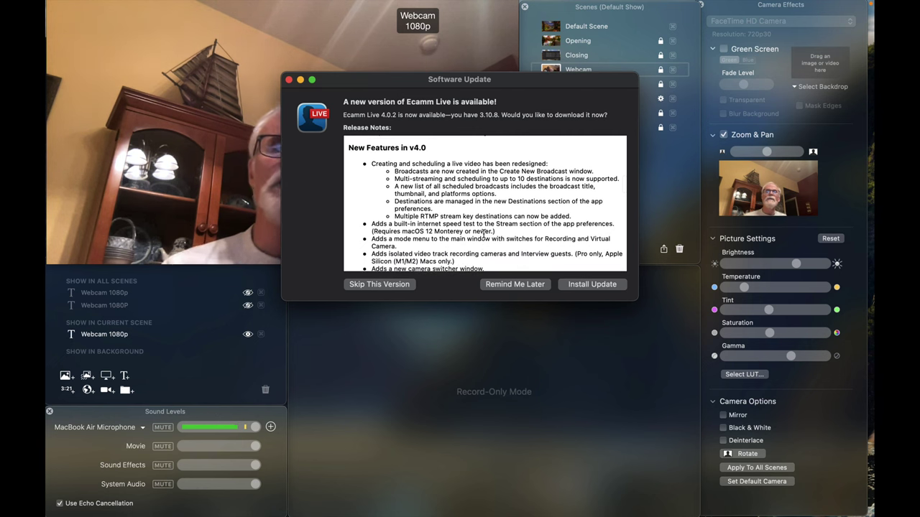
scroll(483, 232, down, 6)
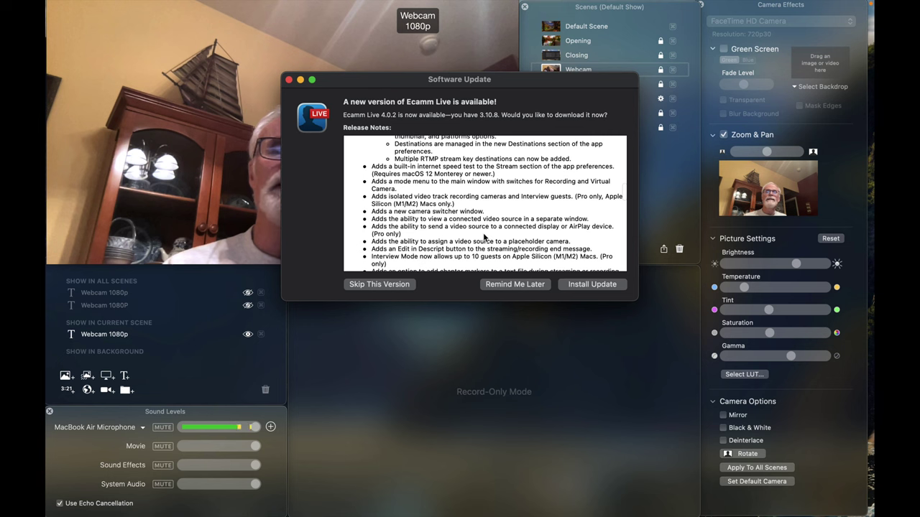
scroll(484, 237, down, 9)
scroll(484, 234, up, 16)
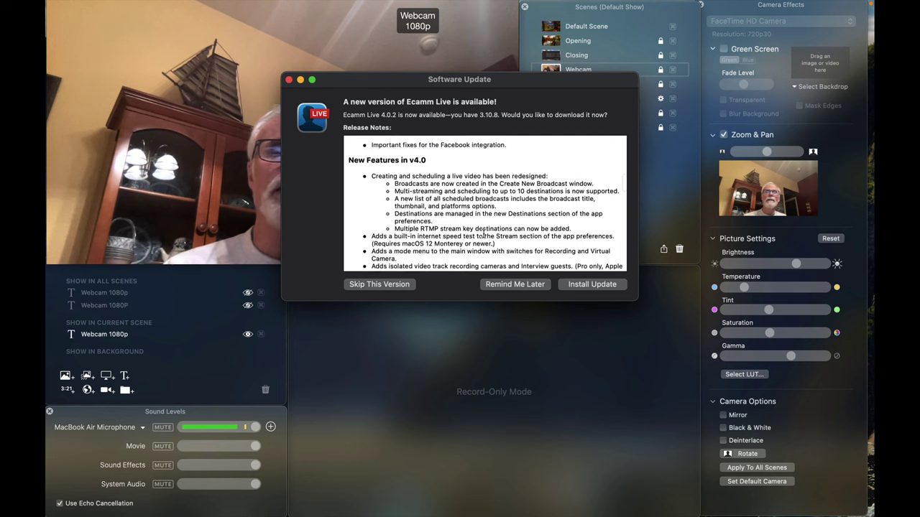
scroll(484, 234, up, 15)
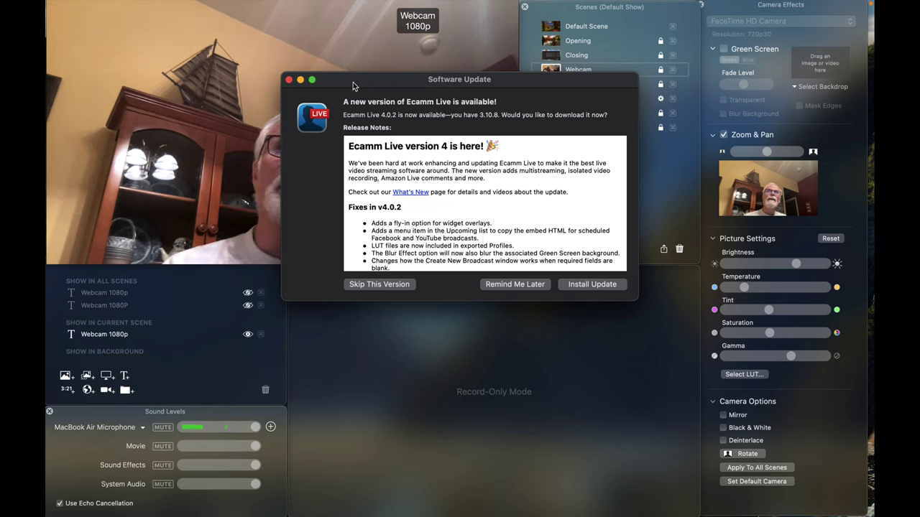
- Move the Software Update window clear of the camera preview and scene list, and run the Canon R10 scene
drag(356, 84, 695, 190)
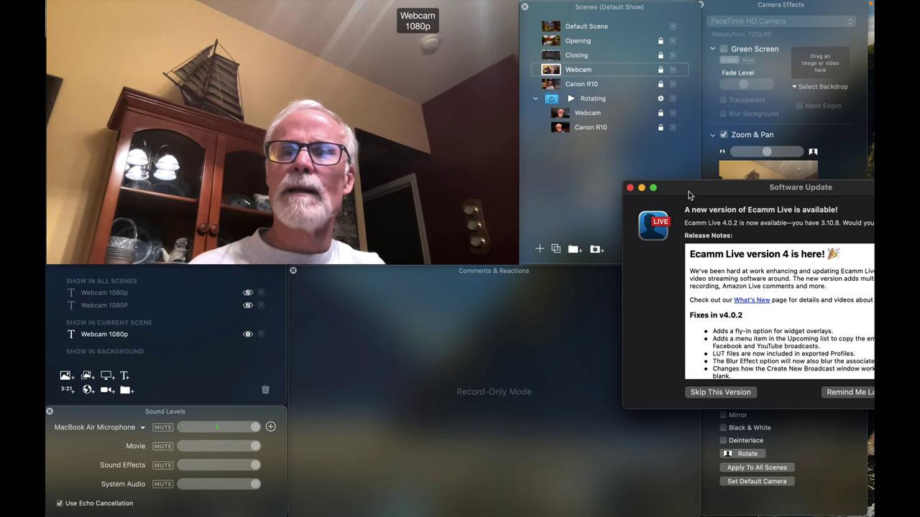
drag(688, 193, 395, 347)
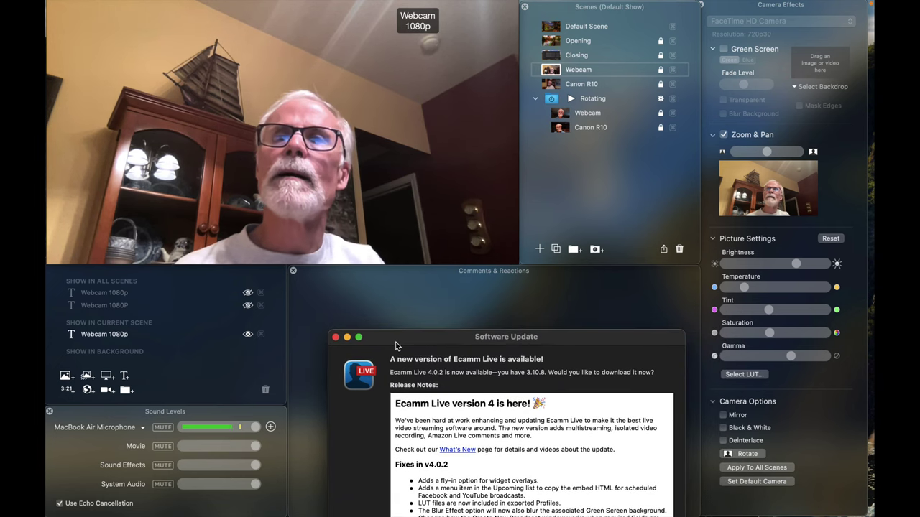
click(551, 84)
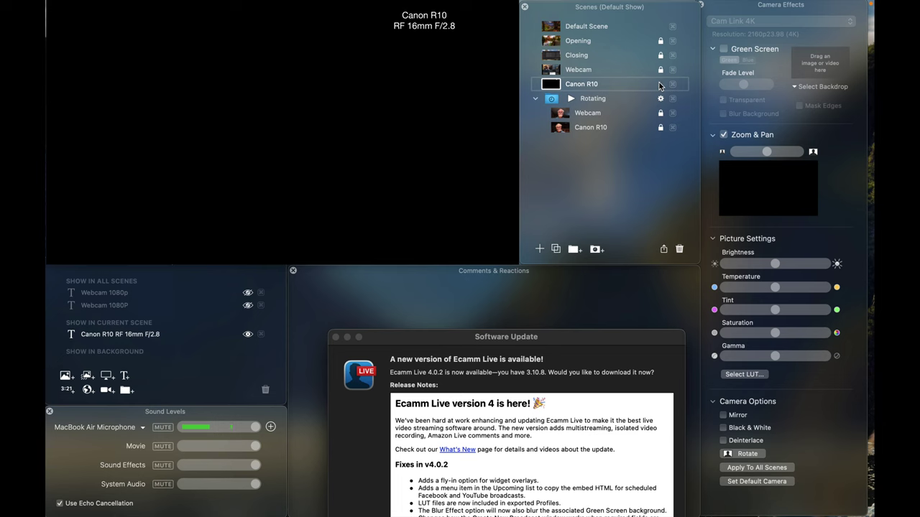
- Unlock the Canon R10 scene and set its camera to FaceTime HD Camera
mouse_move(432, 14)
mouse_move(176, 4)
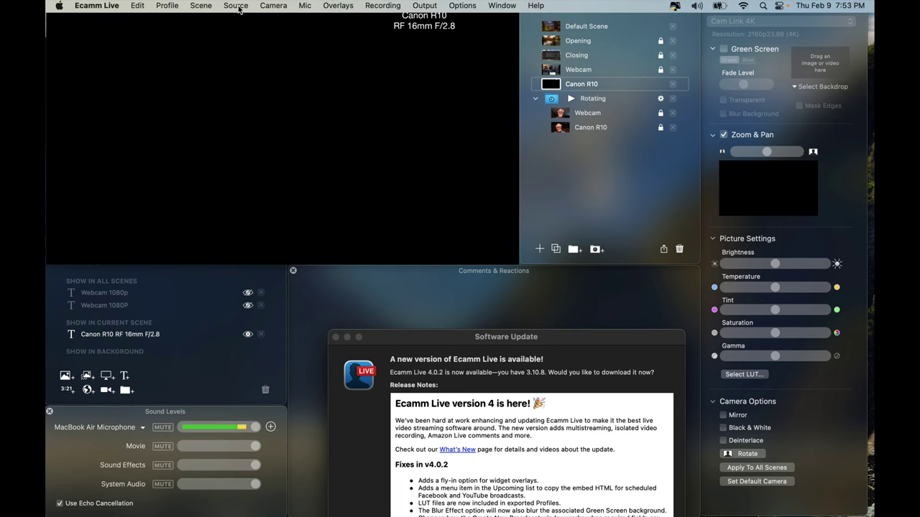
click(268, 6)
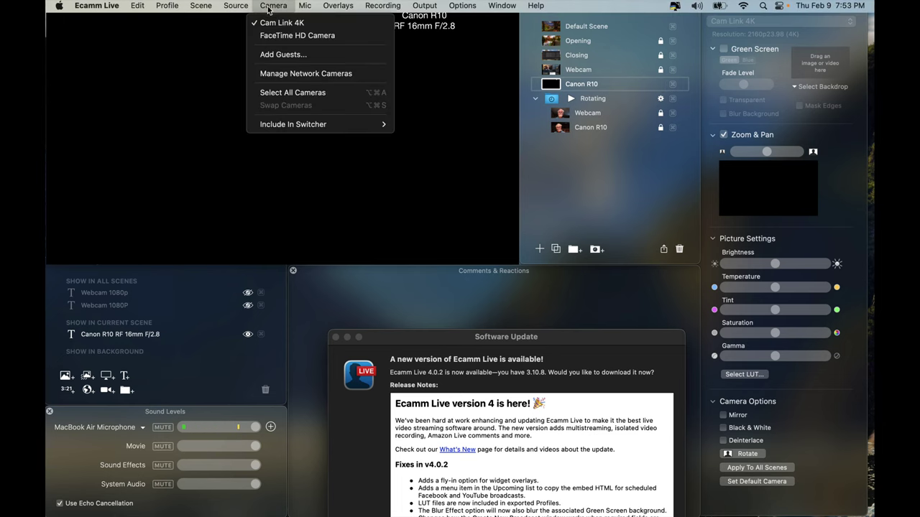
click(270, 37)
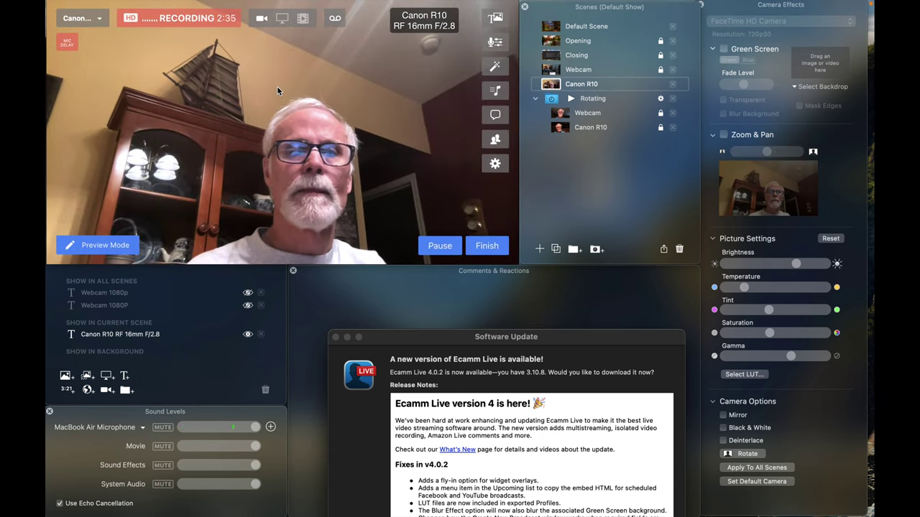
- Switch the Canon R10 scene's camera back to Cam Link 4K and reselect it
click(272, 5)
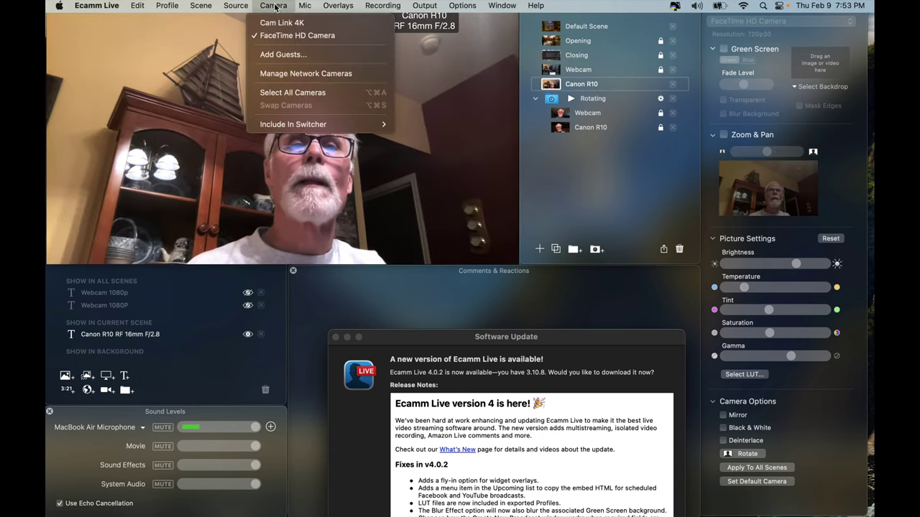
click(273, 23)
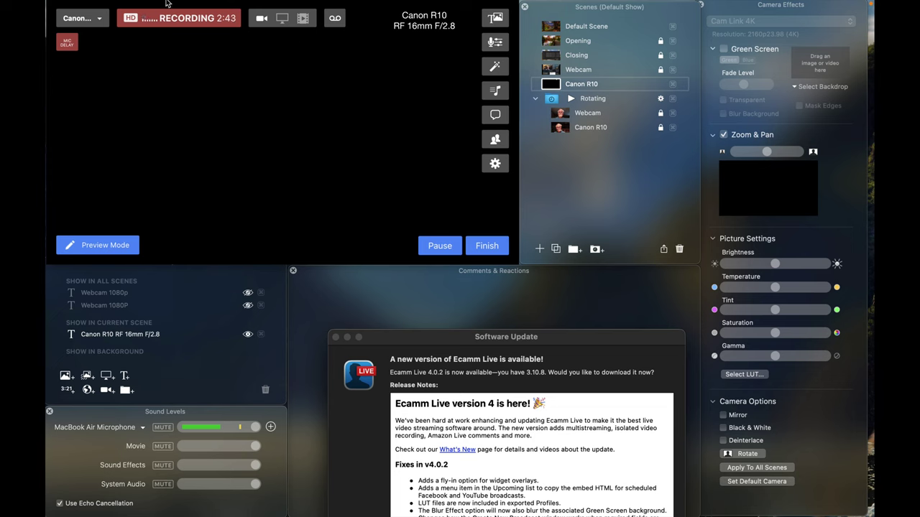
mouse_move(174, 3)
click(265, 6)
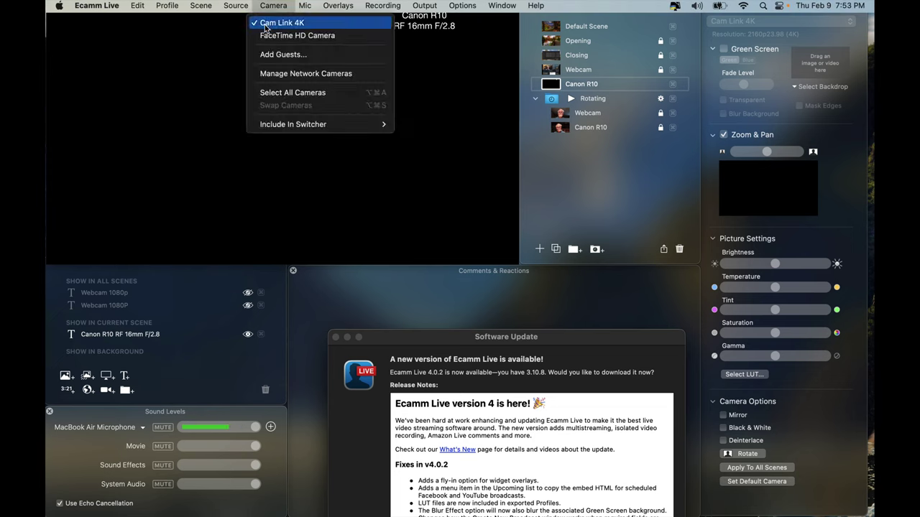
click(265, 26)
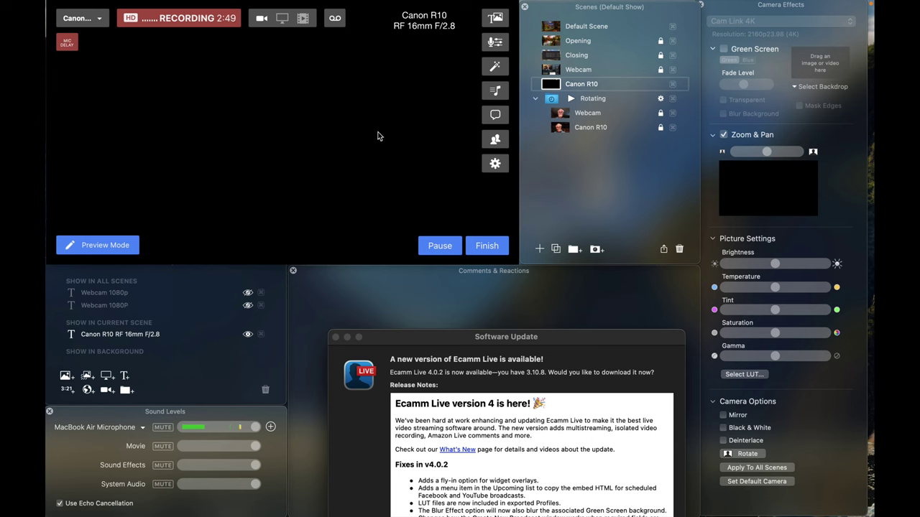
- Switch the Canon R10 scene to FaceTime HD Camera again and place the Software Update window directly below the camera preview
click(273, 6)
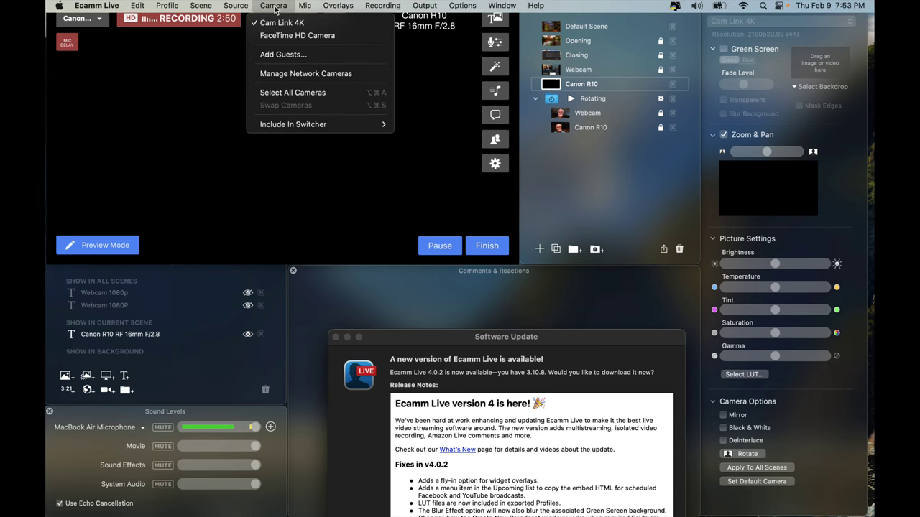
click(422, 157)
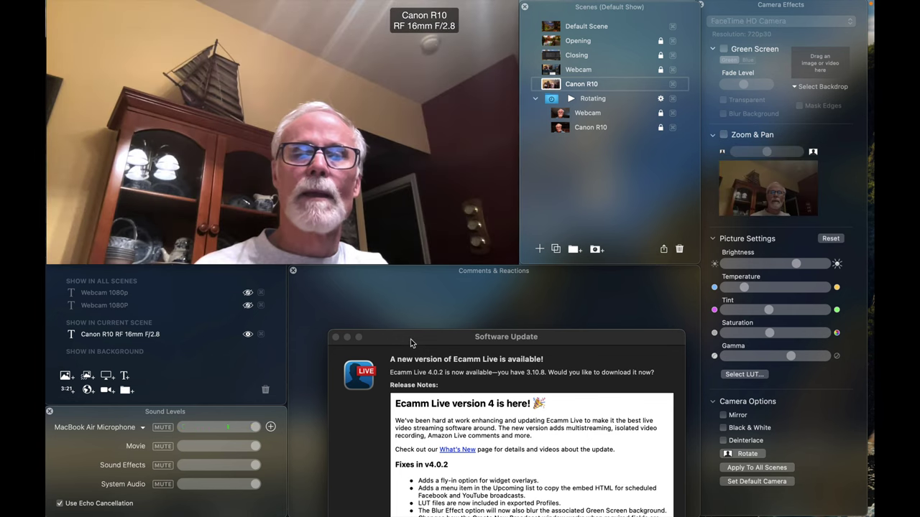
drag(410, 339, 394, 230)
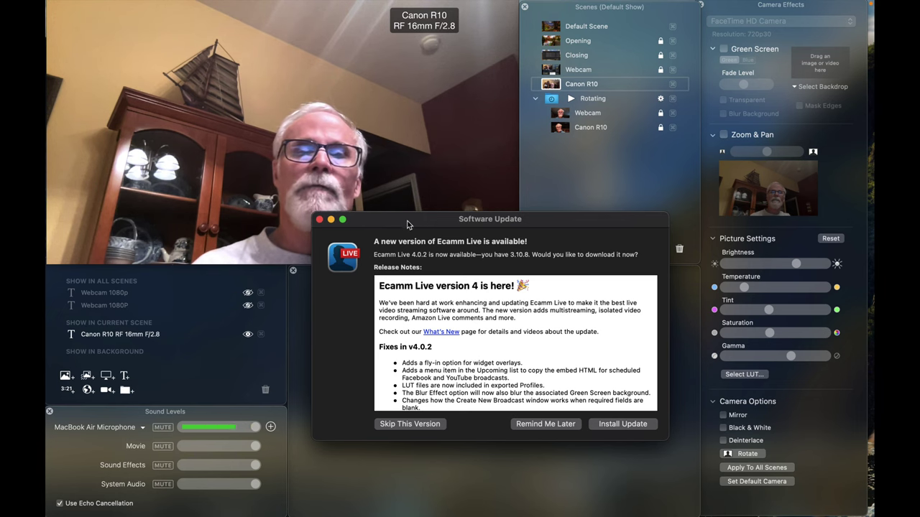
drag(406, 224, 392, 277)
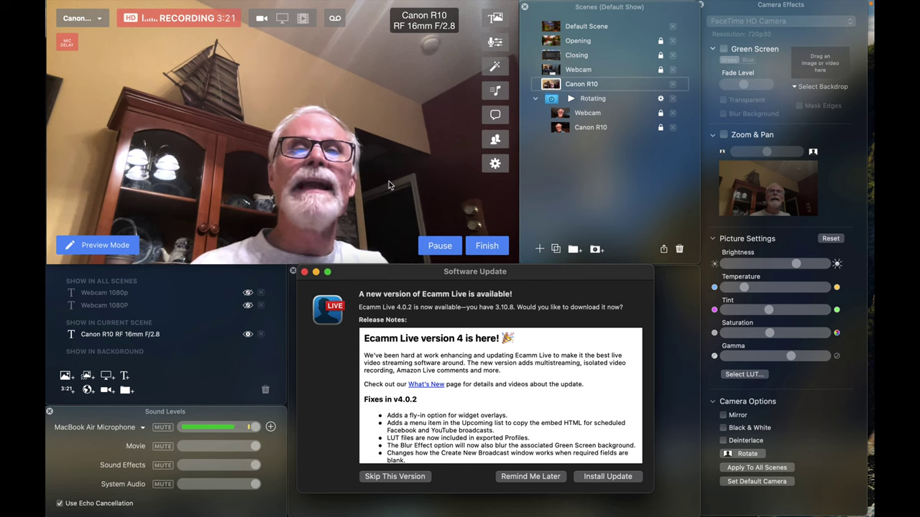
- Run the Webcam scene and finish the current recording
mouse_move(415, 27)
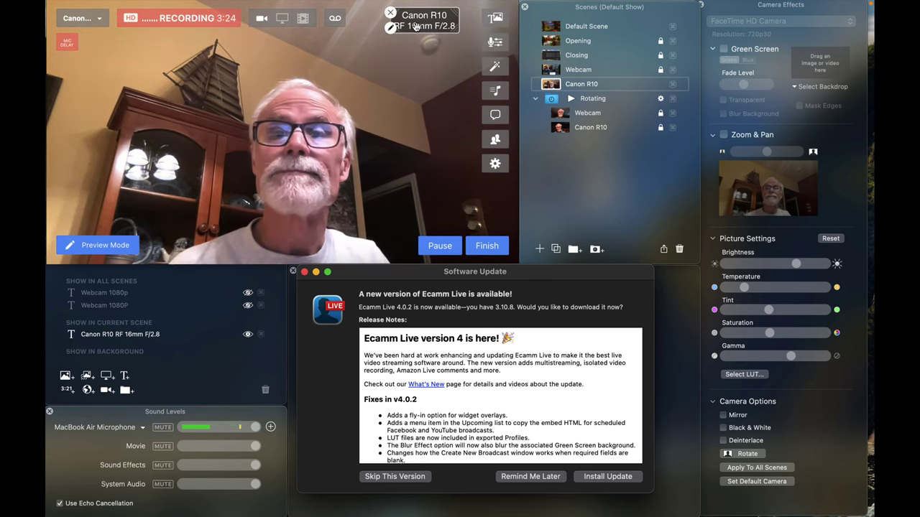
click(554, 70)
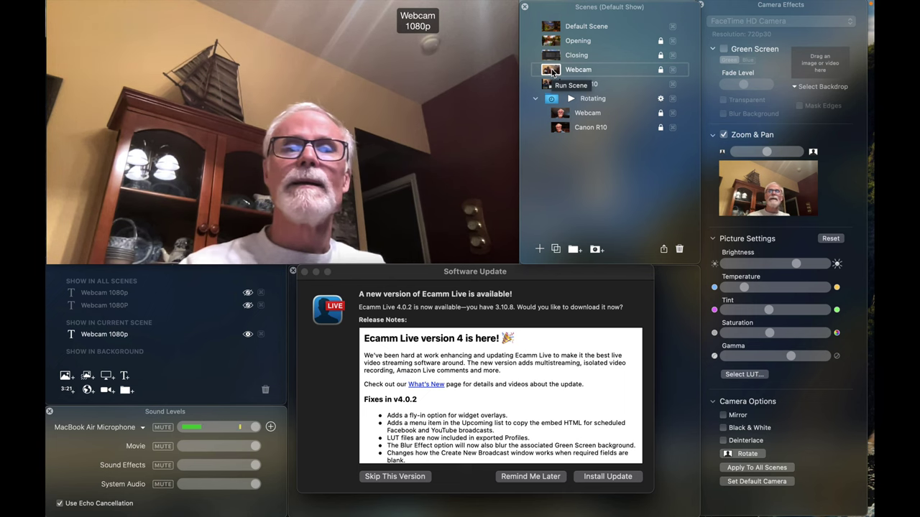
mouse_move(466, 207)
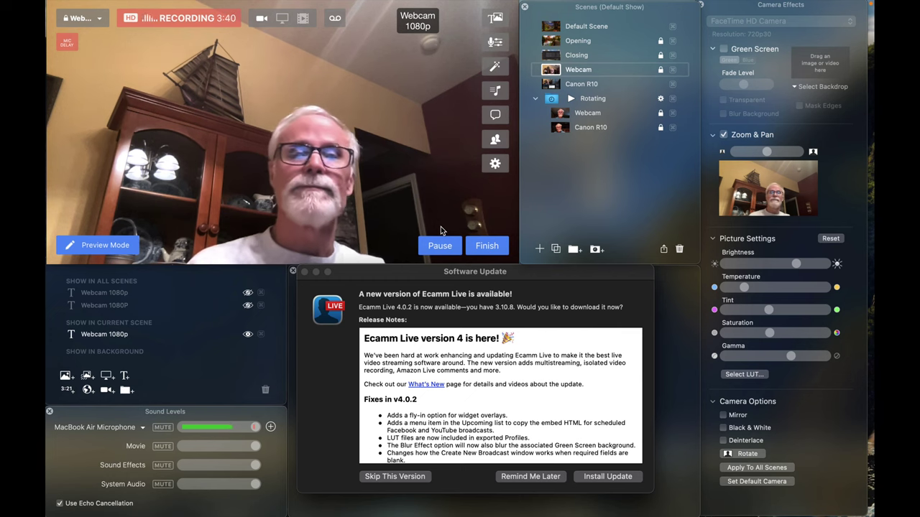
click(476, 246)
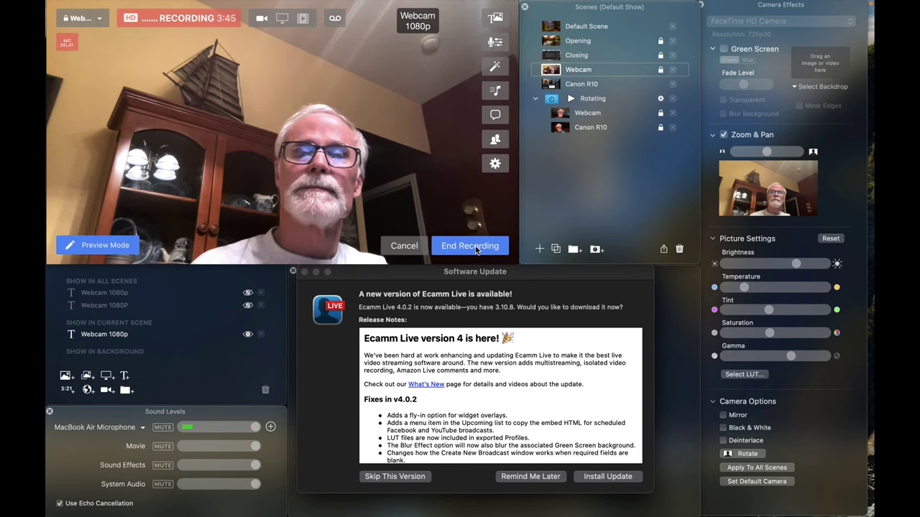
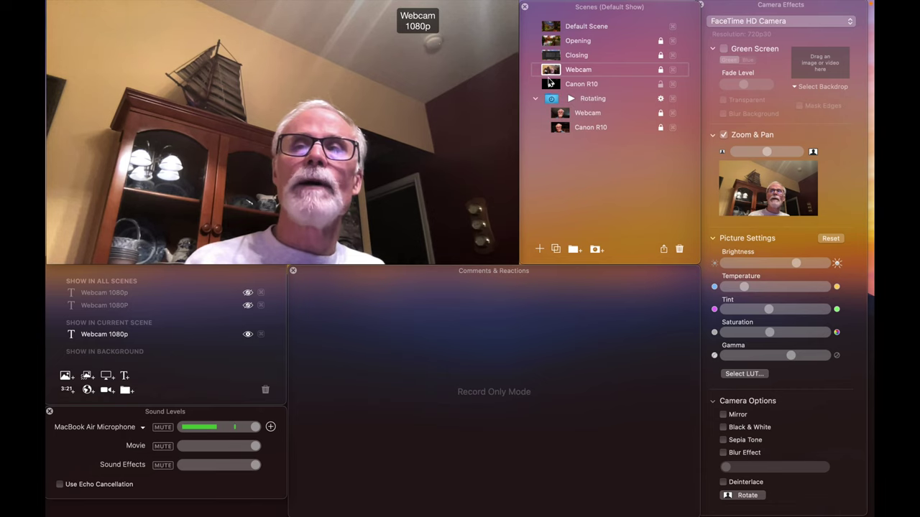
- Run the Canon R10 scene to check its camera feed, and return to the Webcam scene
click(550, 83)
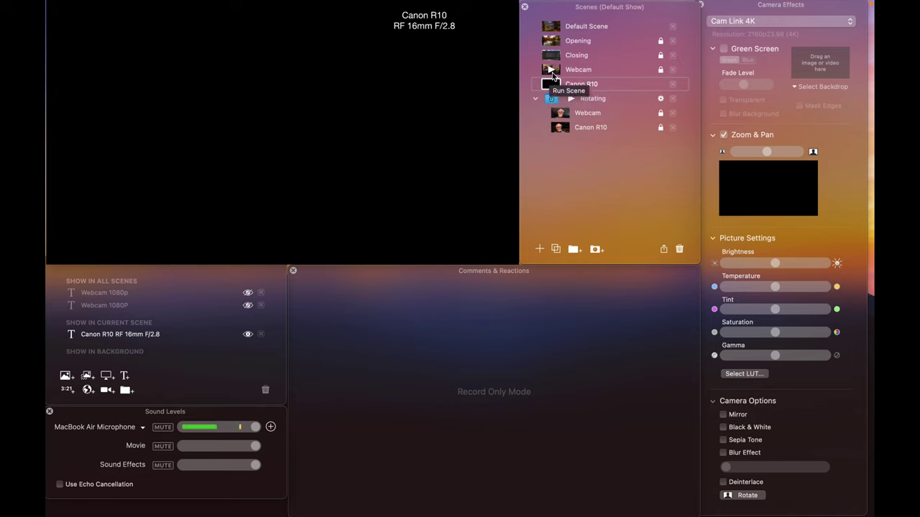
click(550, 68)
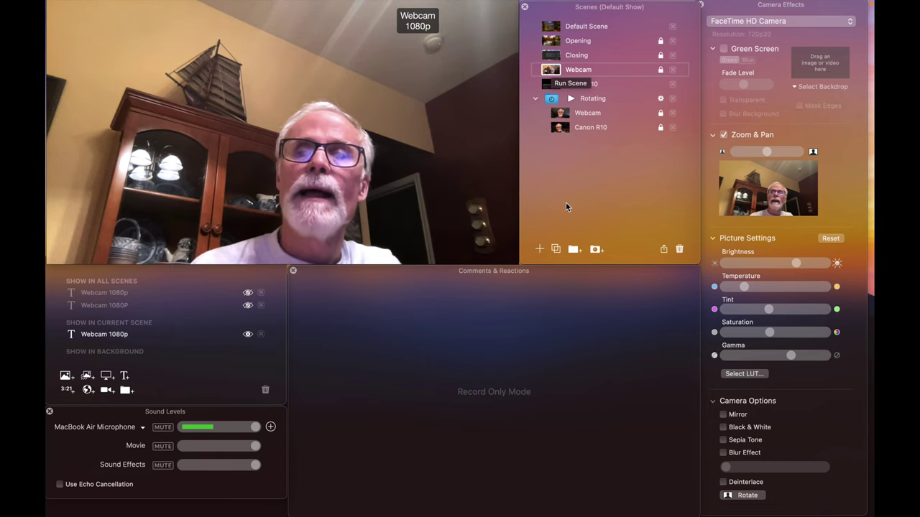
- Add a new scene and select Cam Link 4K as its camera
click(540, 250)
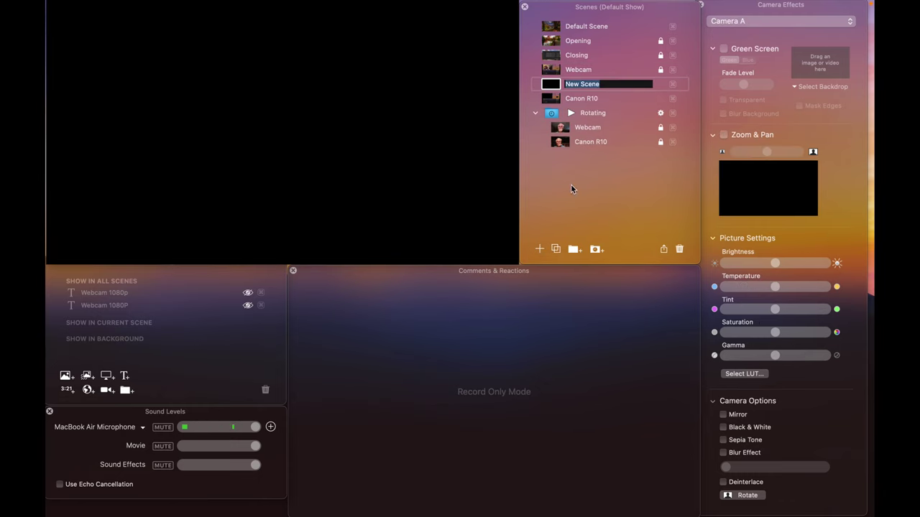
mouse_move(193, 5)
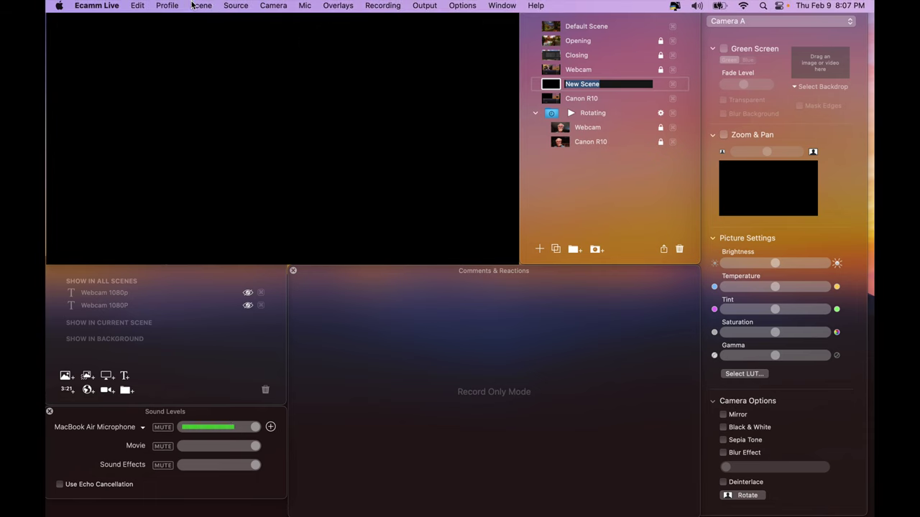
click(272, 6)
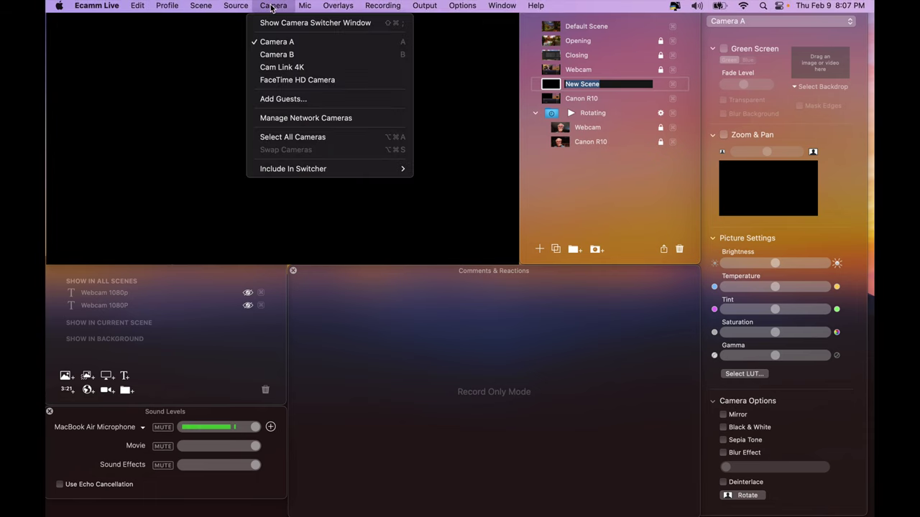
click(279, 70)
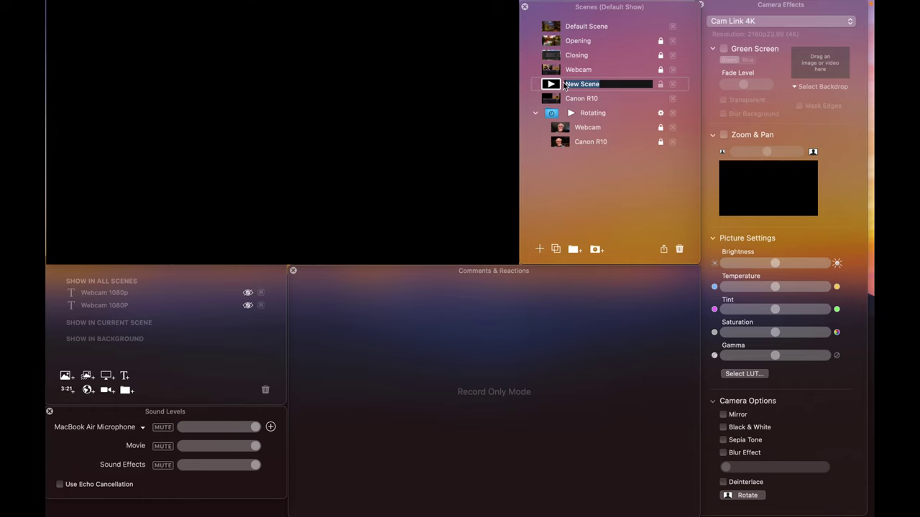
- Delete the newly added scene from the Default Show
click(679, 249)
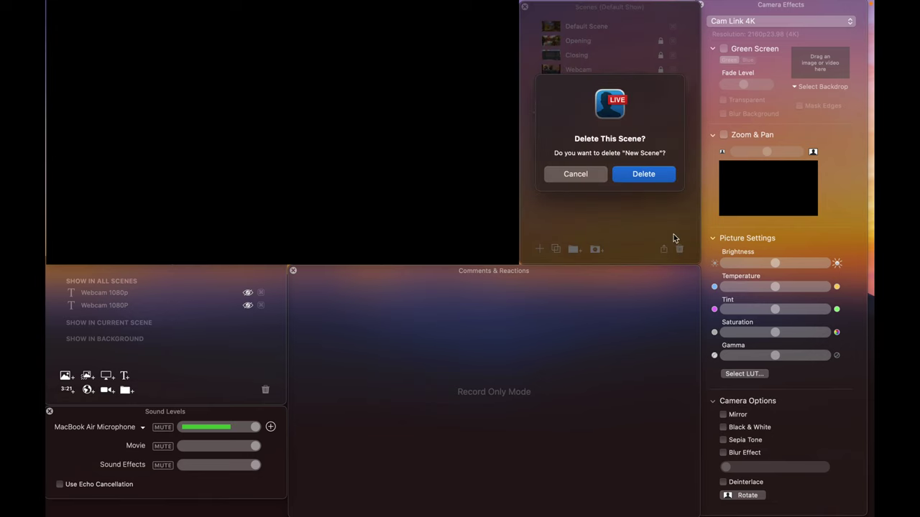
click(647, 179)
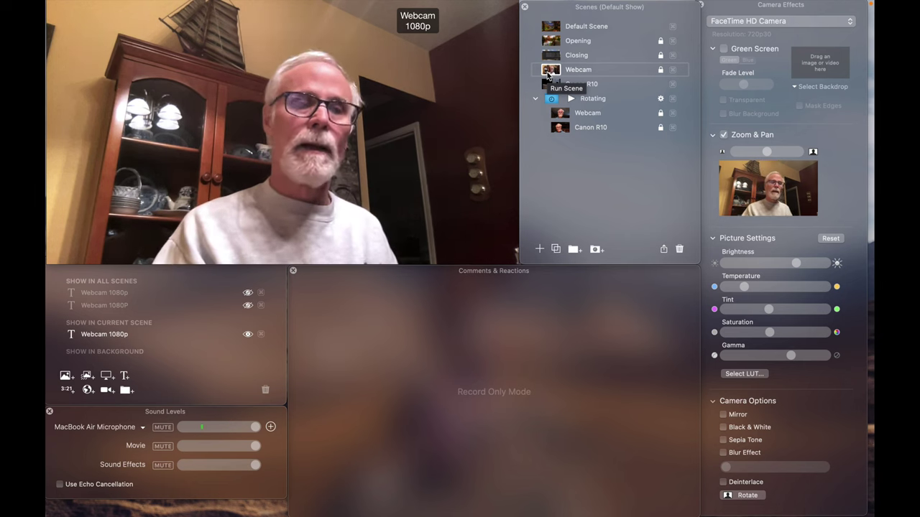
- Reselect Cam Link 4K as the camera in the Canon R10 scene and return to the Webcam scene
mouse_move(495, 90)
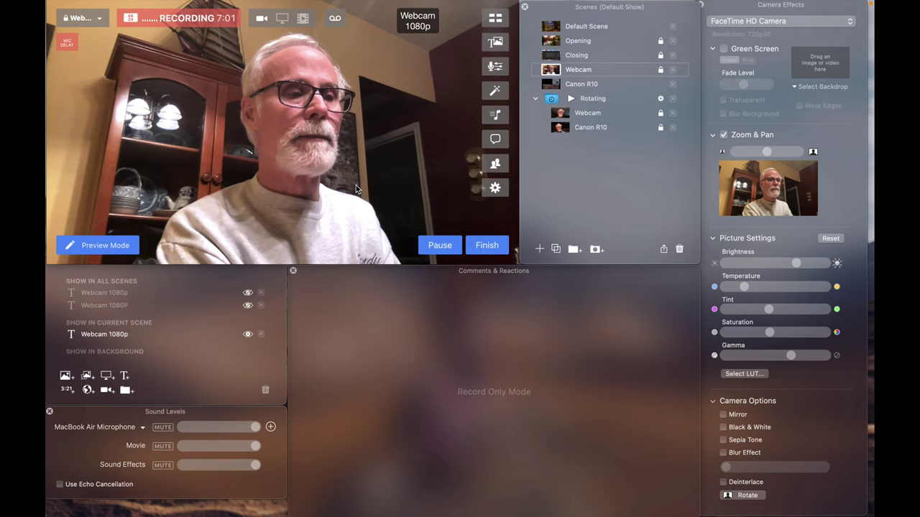
click(552, 86)
click(272, 6)
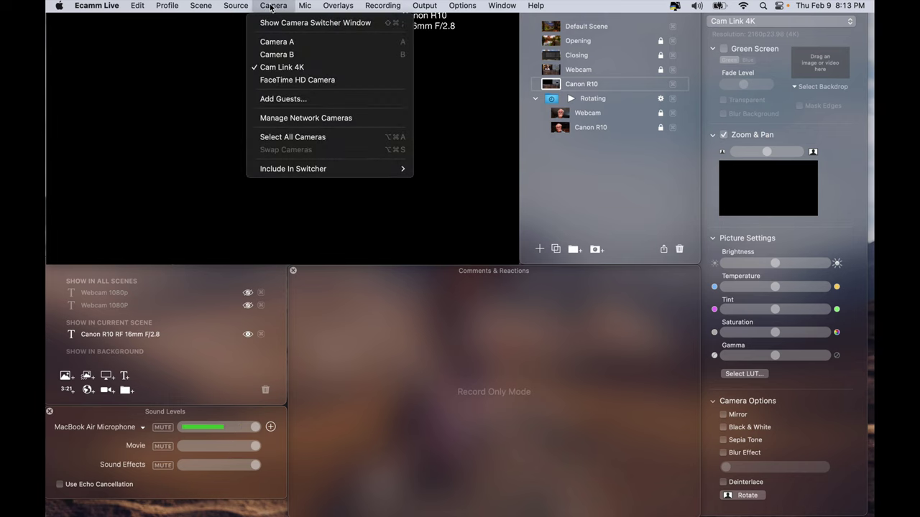
click(274, 69)
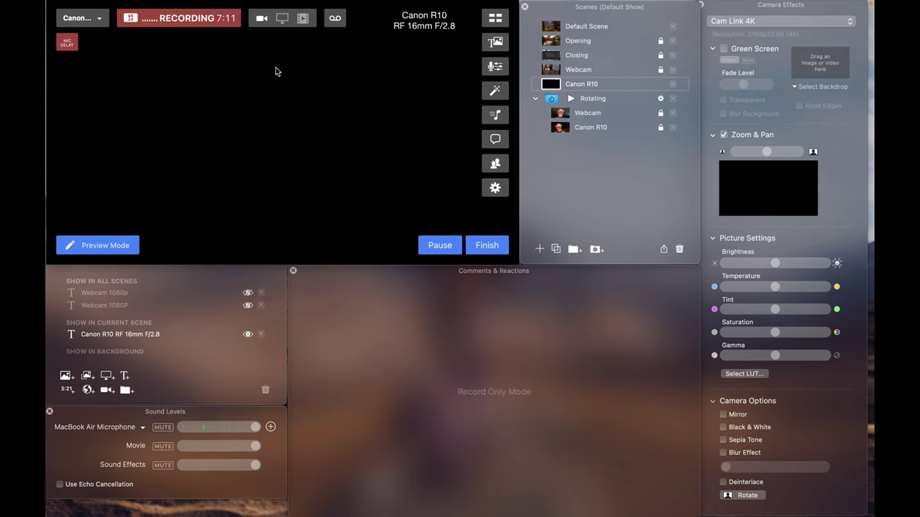
click(551, 71)
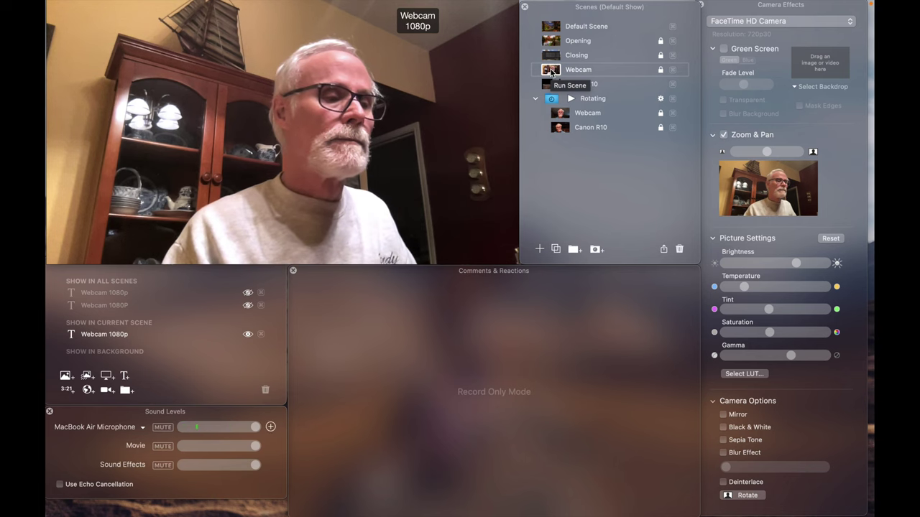
- Switch the Canon R10 scene to FaceTime HD Camera and back to Cam Link 4K, and return to the Webcam scene
click(557, 84)
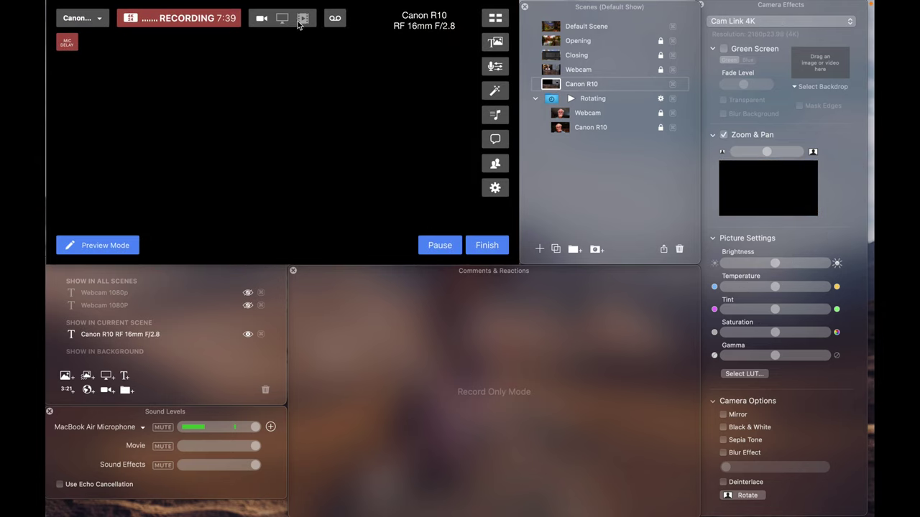
click(270, 6)
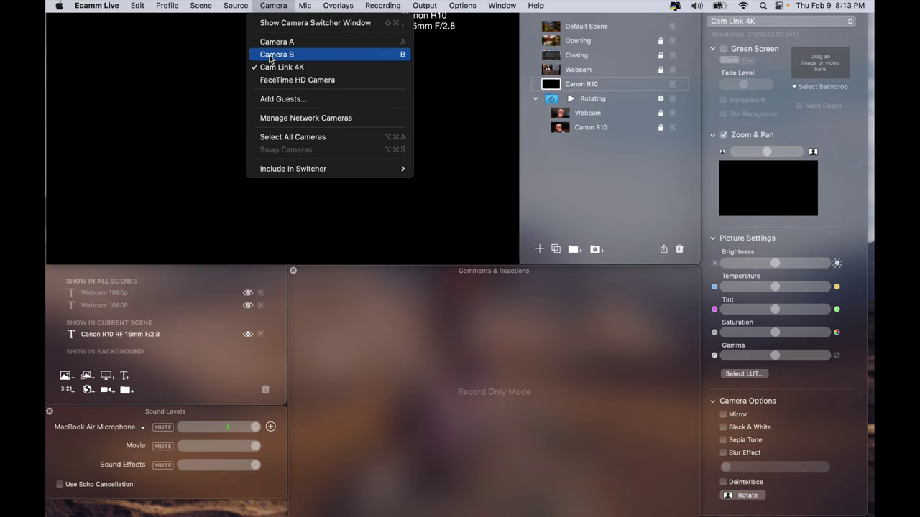
click(271, 79)
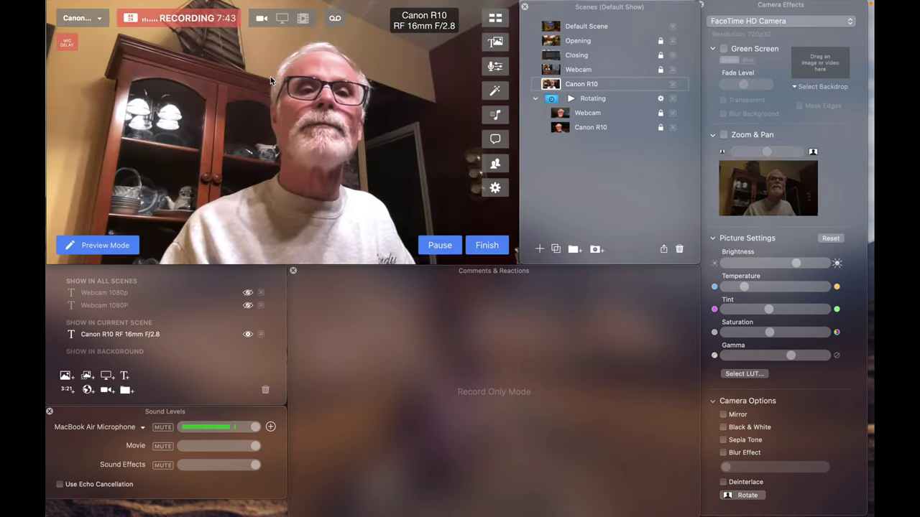
click(274, 6)
click(282, 66)
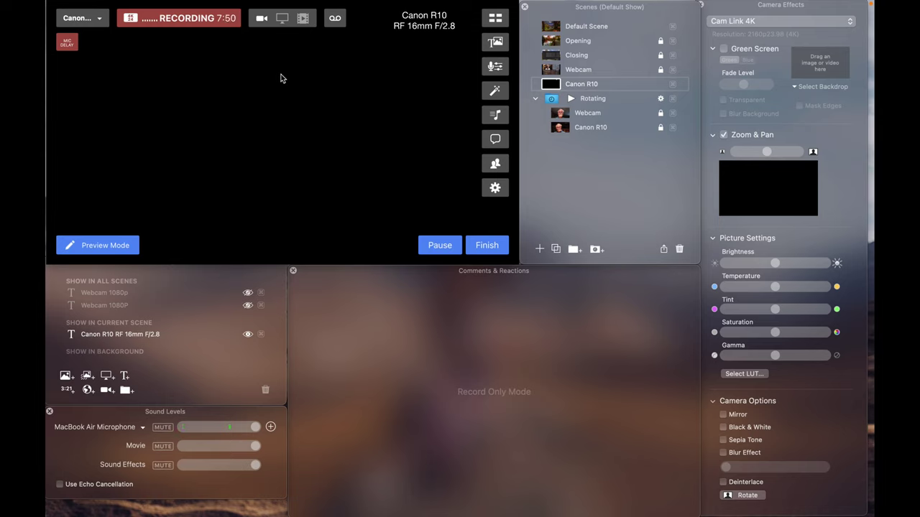
click(552, 71)
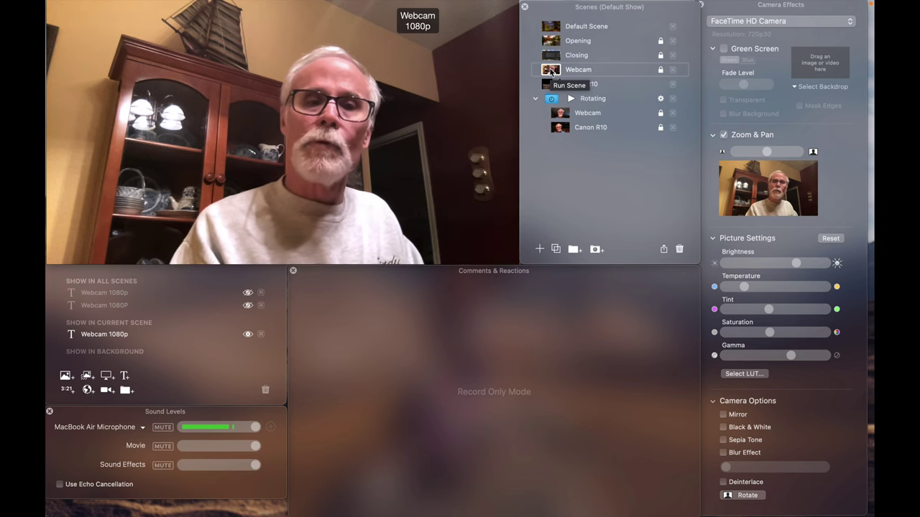
- Run the Canon R10 scene, zoom its camera view in, and pan it to centre the person in the frame
mouse_move(482, 71)
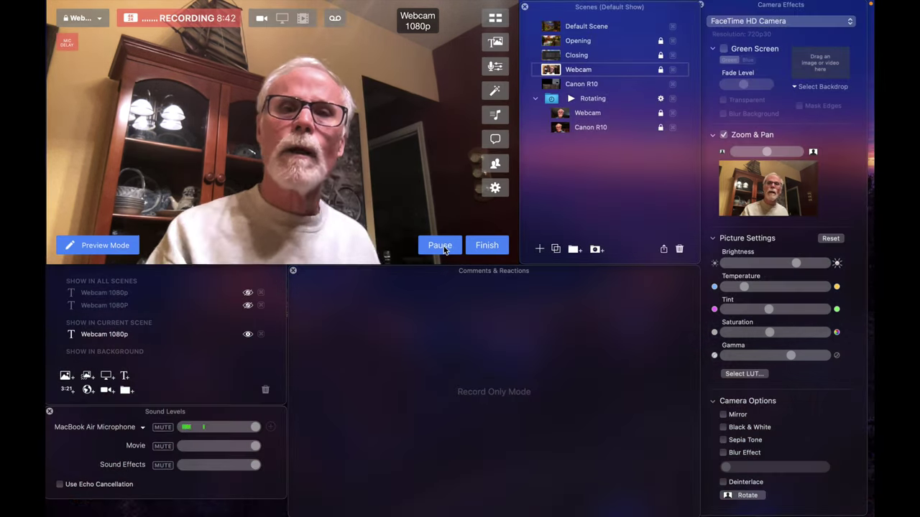
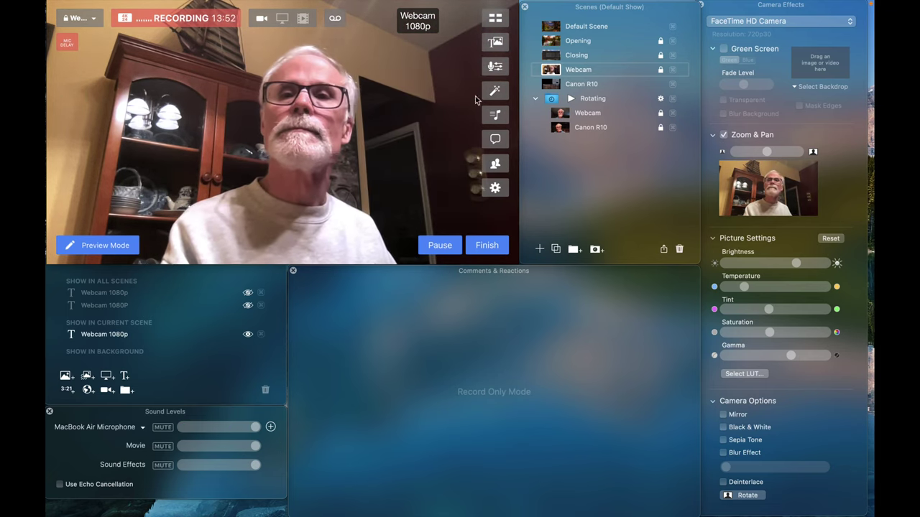
click(553, 84)
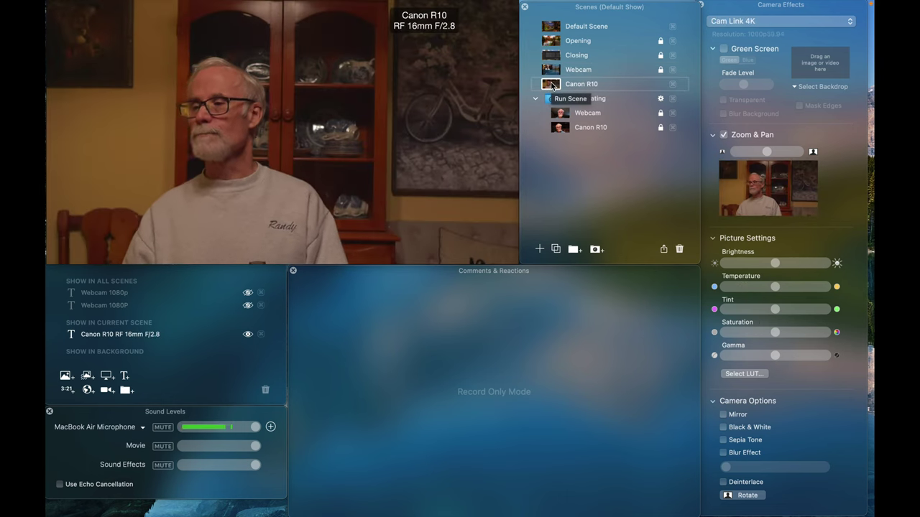
mouse_move(377, 111)
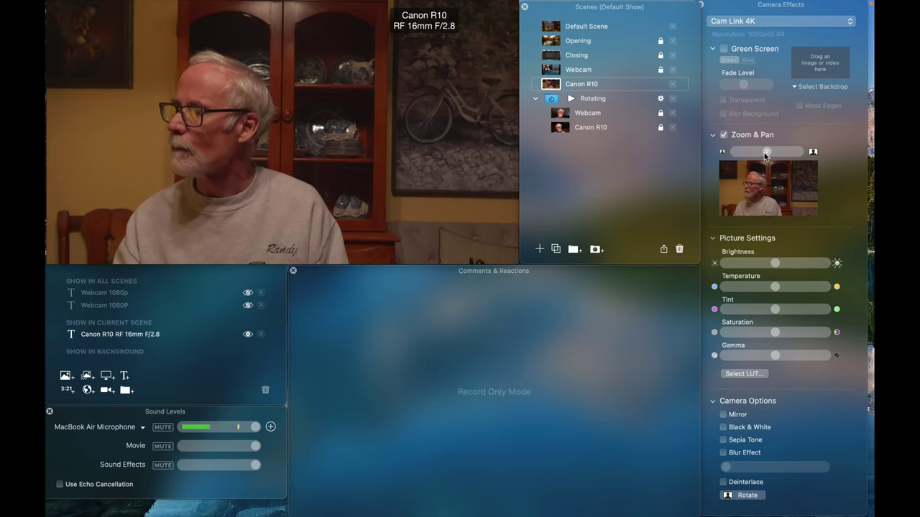
drag(766, 152, 786, 152)
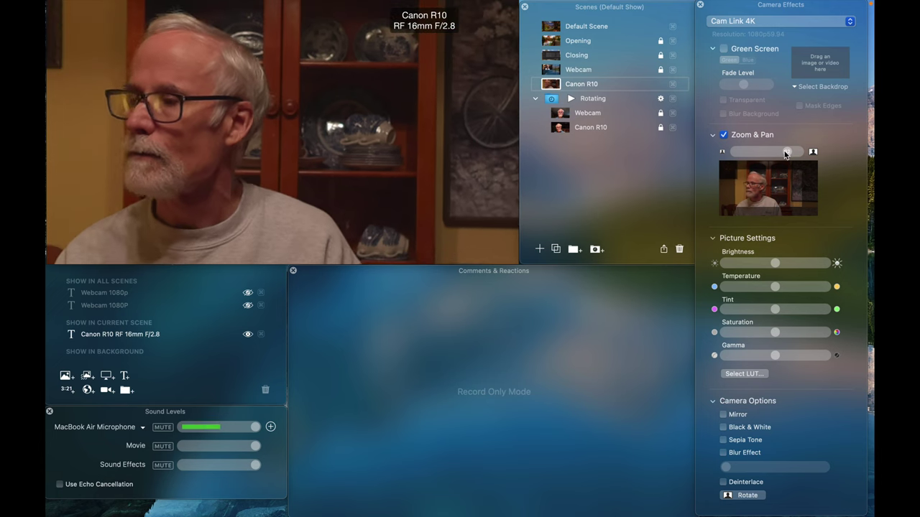
mouse_move(751, 185)
mouse_down()
mouse_move(760, 187)
mouse_move(750, 187)
mouse_up()
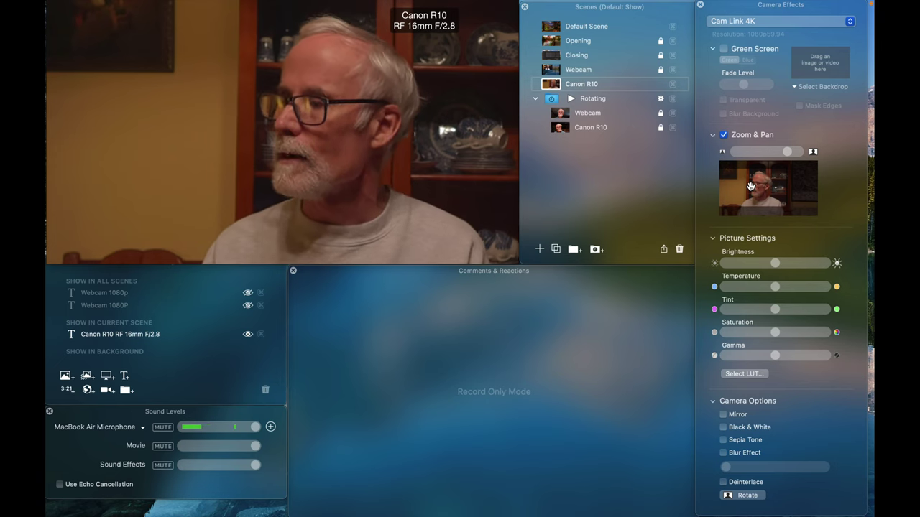
- Check the Webcam scene, return to the Canon R10 scene, and raise its picture brightness while lowering its gamma
click(551, 70)
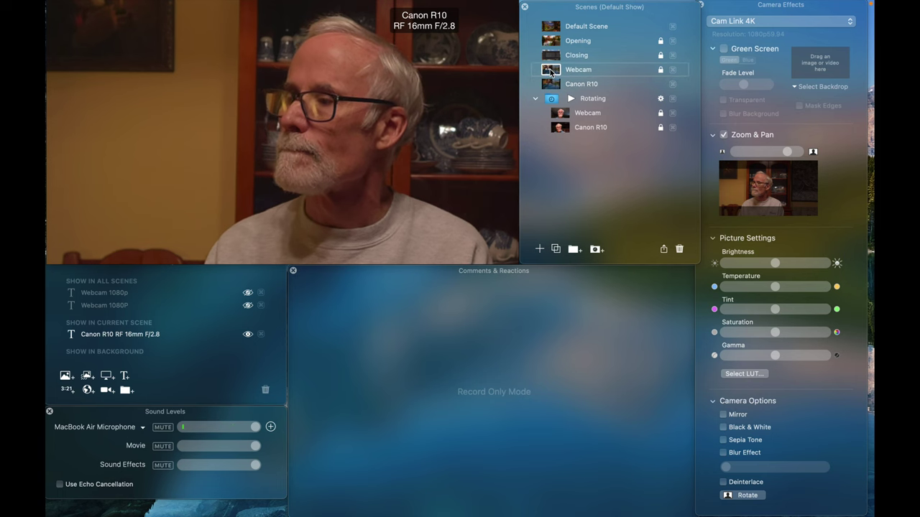
click(549, 85)
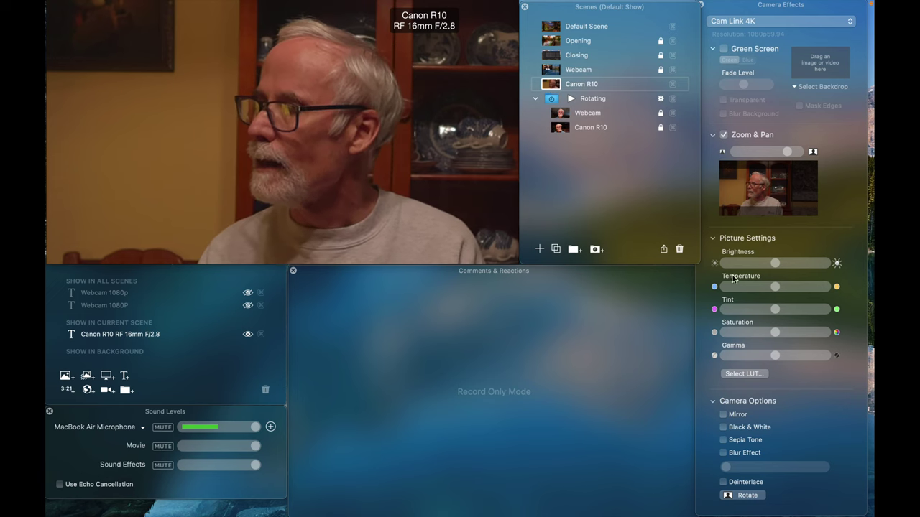
click(775, 263)
drag(775, 264, 797, 265)
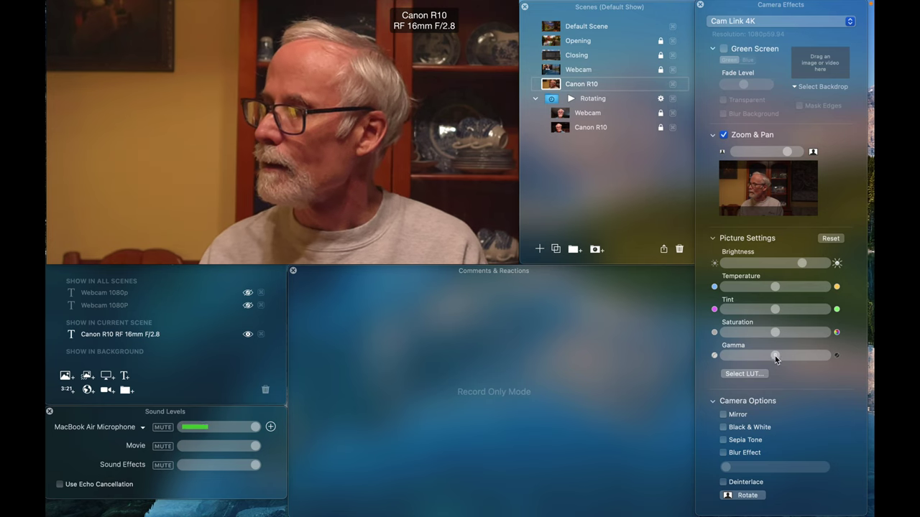
drag(774, 356, 753, 359)
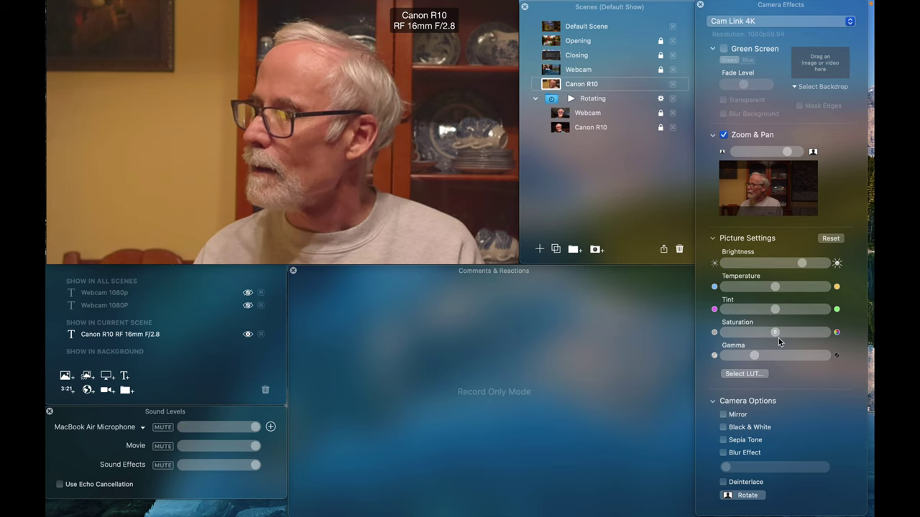
- Raise the Canon R10 picture's saturation slightly and try small shifts of its tint and temperature
drag(774, 334, 780, 334)
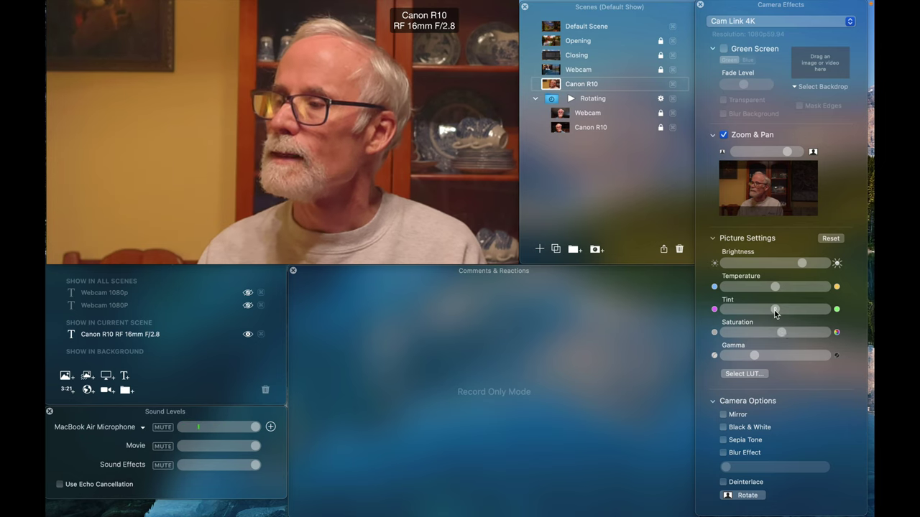
mouse_move(776, 310)
mouse_down()
mouse_move(768, 311)
mouse_move(783, 314)
mouse_move(774, 314)
mouse_up()
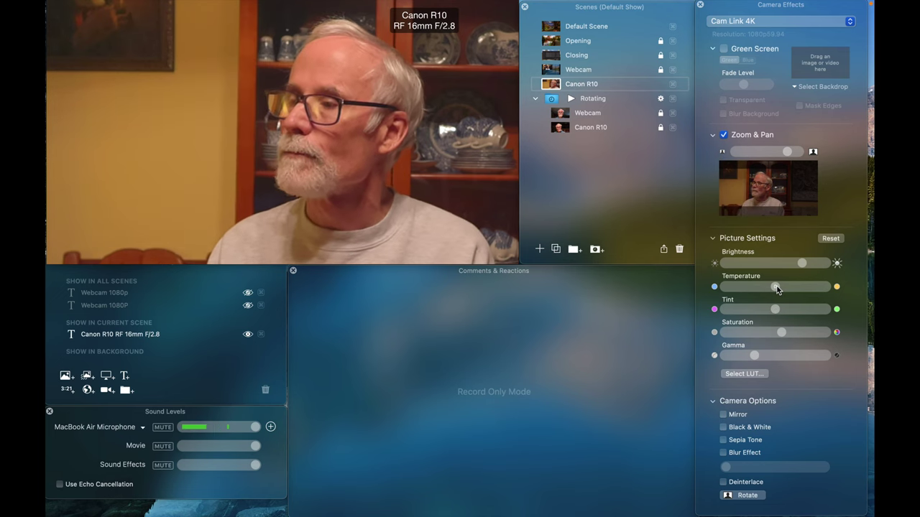
mouse_move(775, 286)
mouse_down()
mouse_move(784, 286)
mouse_move(760, 287)
mouse_move(767, 288)
mouse_up()
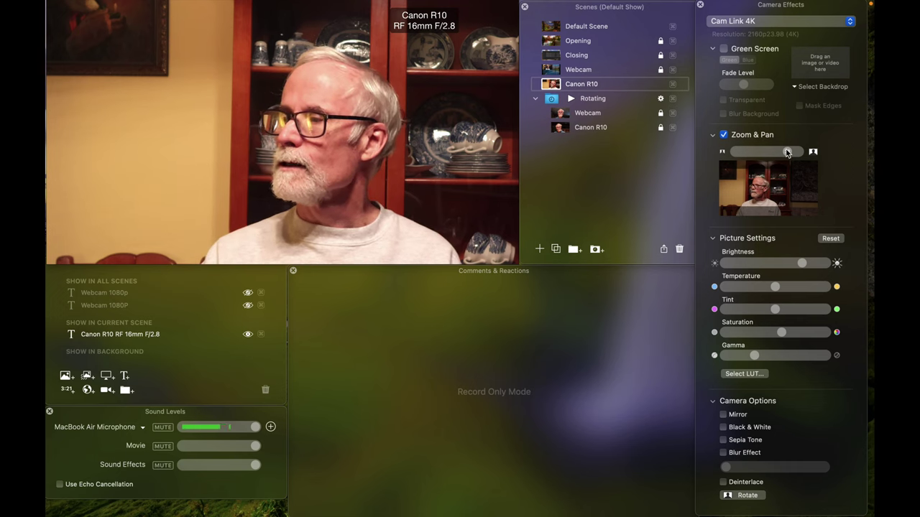
- Zoom the Canon R10 camera view in further, close to the maximum zoom level
drag(787, 153, 800, 152)
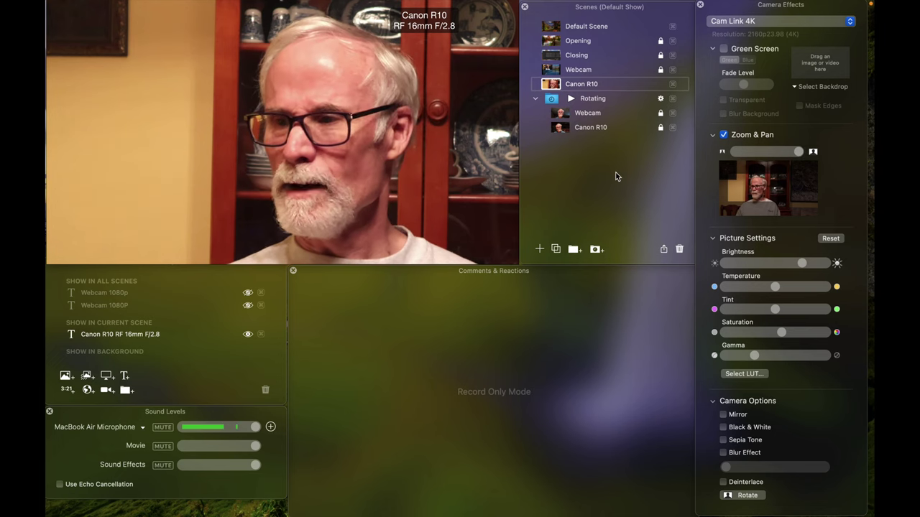
- Turn off Use High Quality Video Mode in the Stream preferences
mouse_move(503, 87)
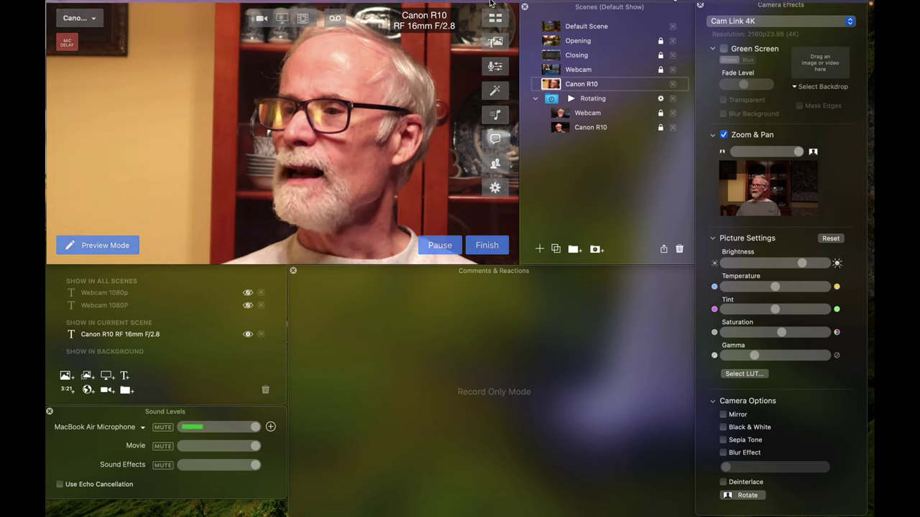
mouse_move(464, 8)
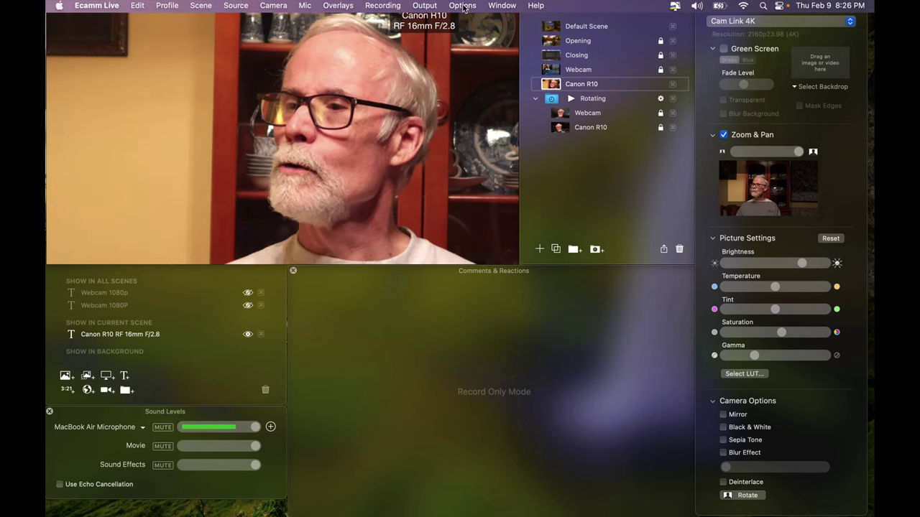
click(502, 5)
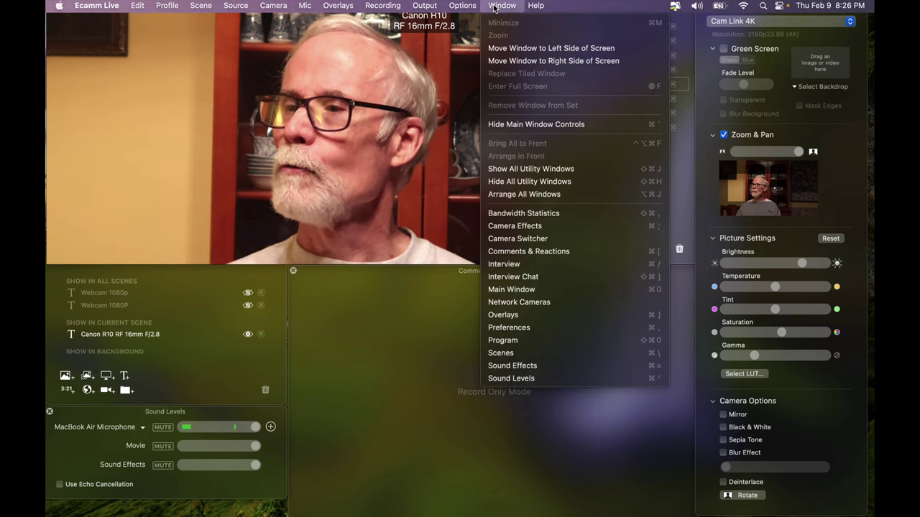
click(510, 327)
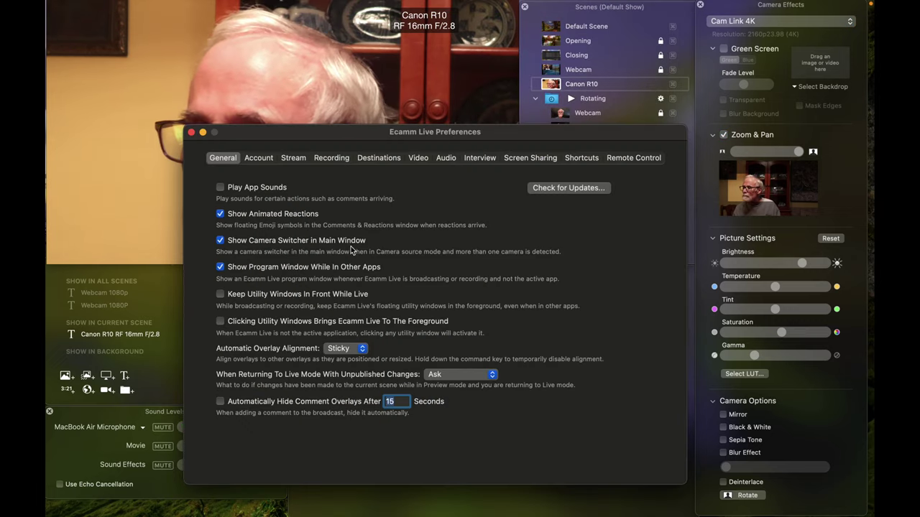
click(302, 159)
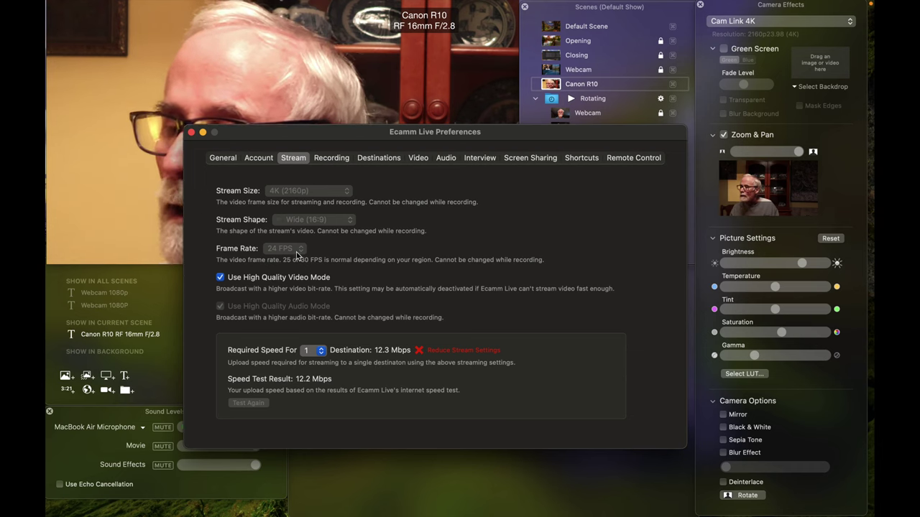
click(221, 278)
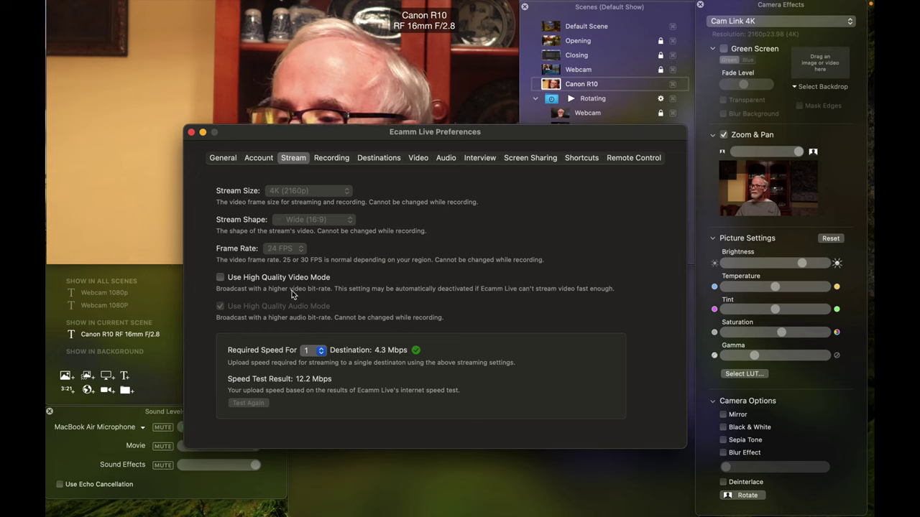
- Turn Use High Quality Video Mode back on in the Stream preferences and close the preferences
click(221, 279)
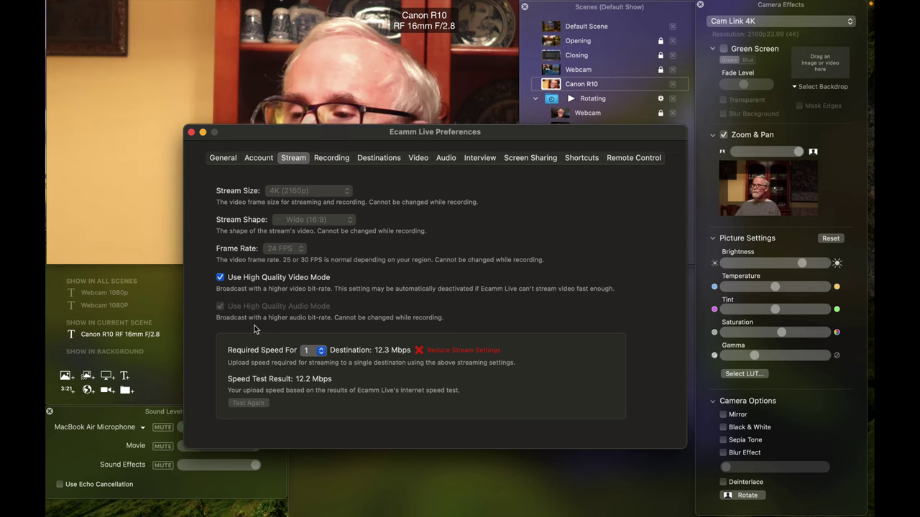
click(191, 132)
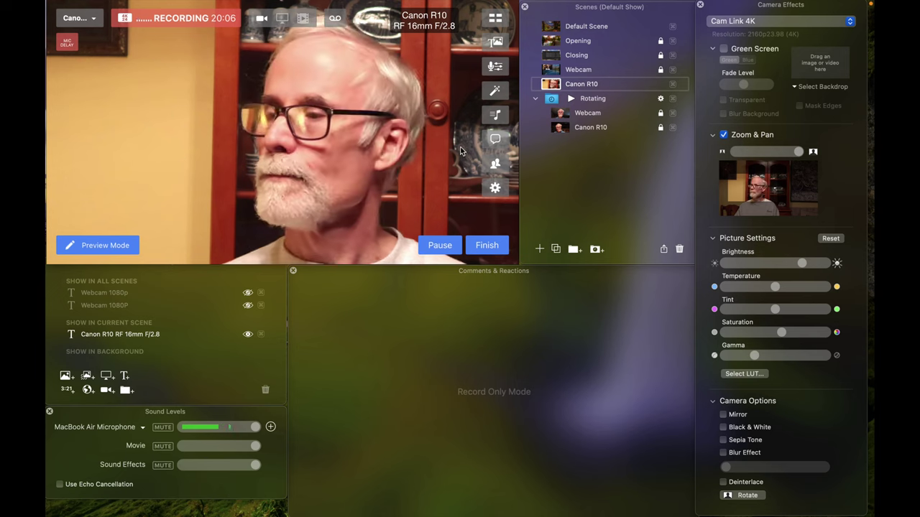
- Reset the Canon R10 picture settings, raise the brightness, and lower the saturation and gamma slightly
click(830, 238)
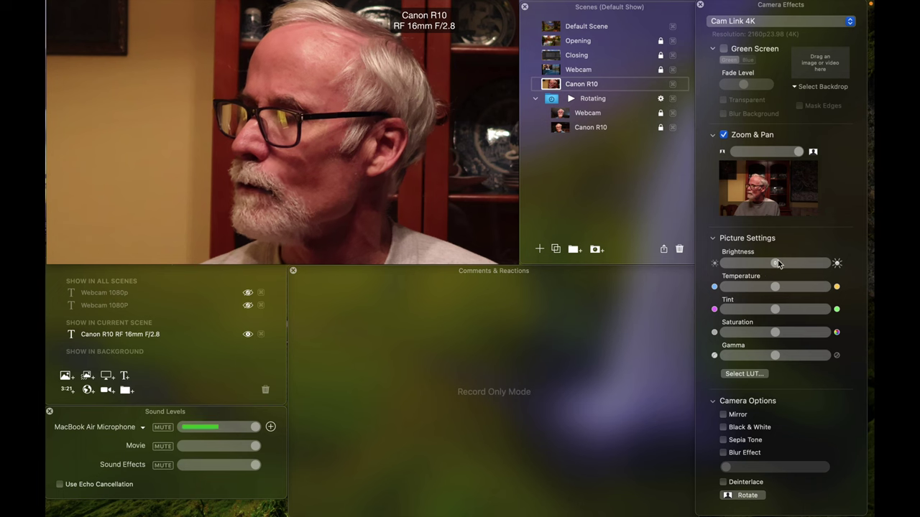
drag(775, 263, 788, 259)
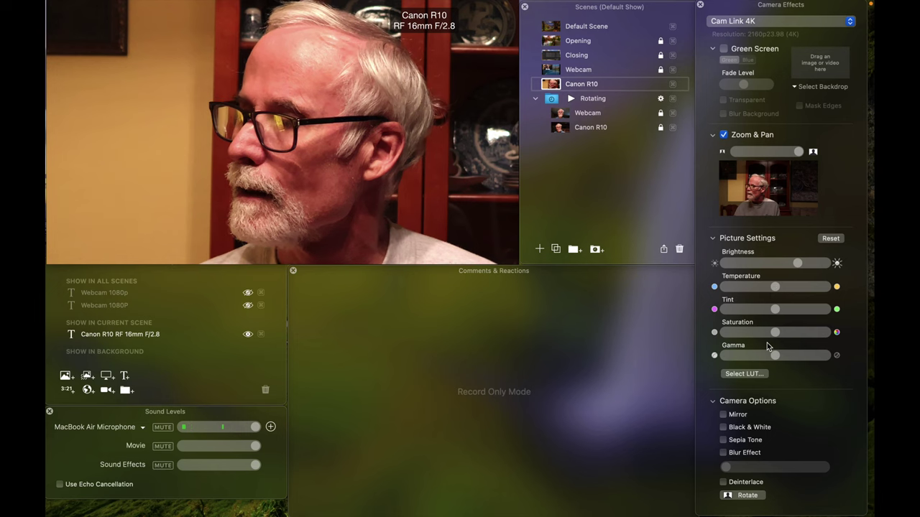
drag(773, 337, 769, 336)
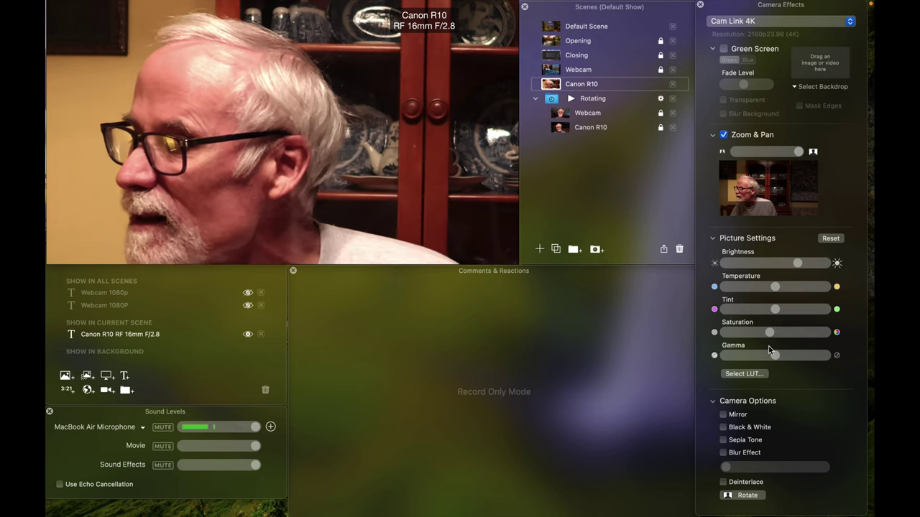
mouse_move(776, 355)
mouse_down()
mouse_move(791, 356)
mouse_move(773, 356)
mouse_up()
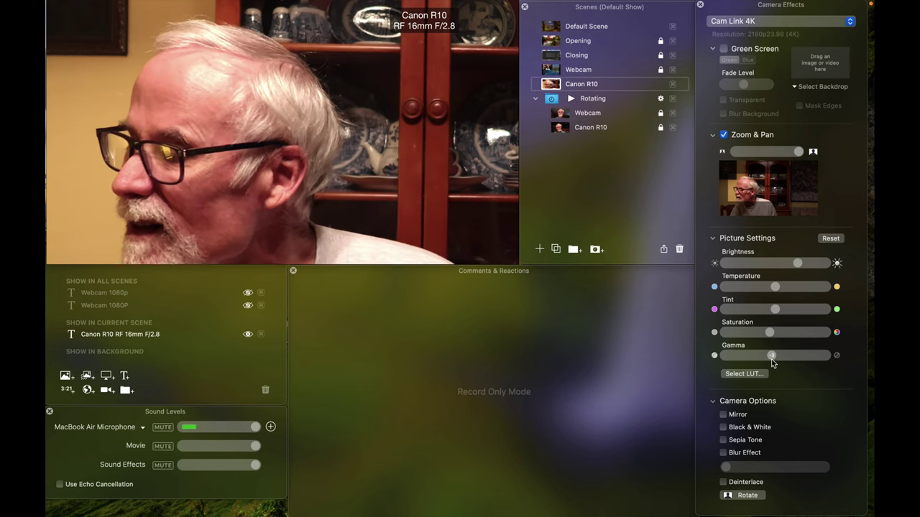
drag(772, 357, 767, 362)
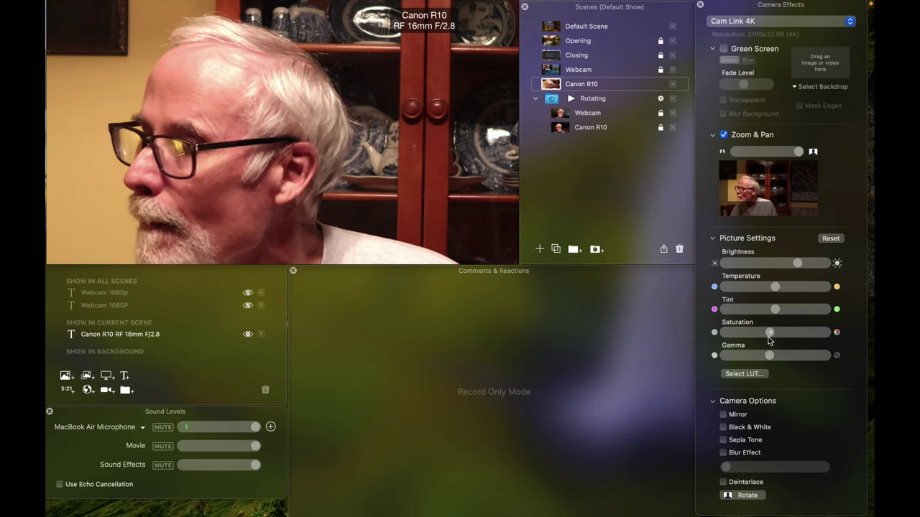
drag(771, 335, 769, 335)
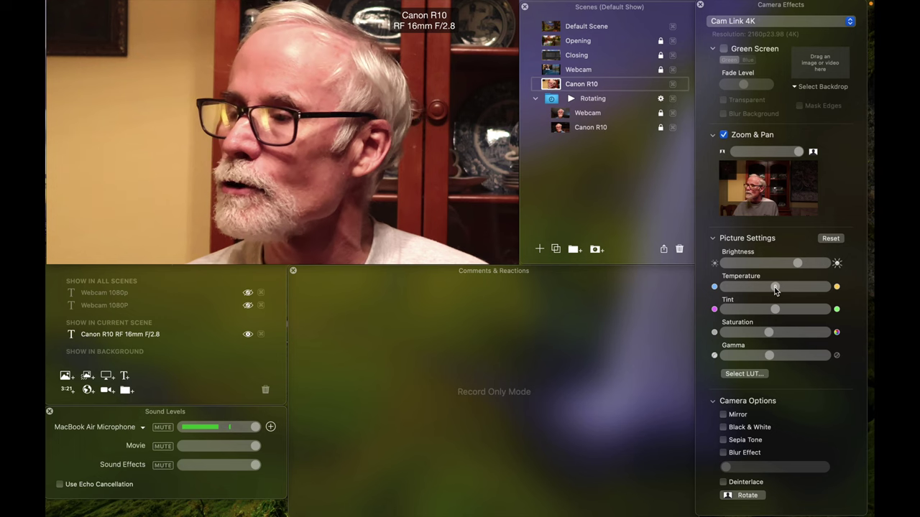
- Reduce the Canon R10 brightness to just above neutral, set the temperature slightly cool after trying a warmer look, and lock the scene
drag(765, 287, 800, 289)
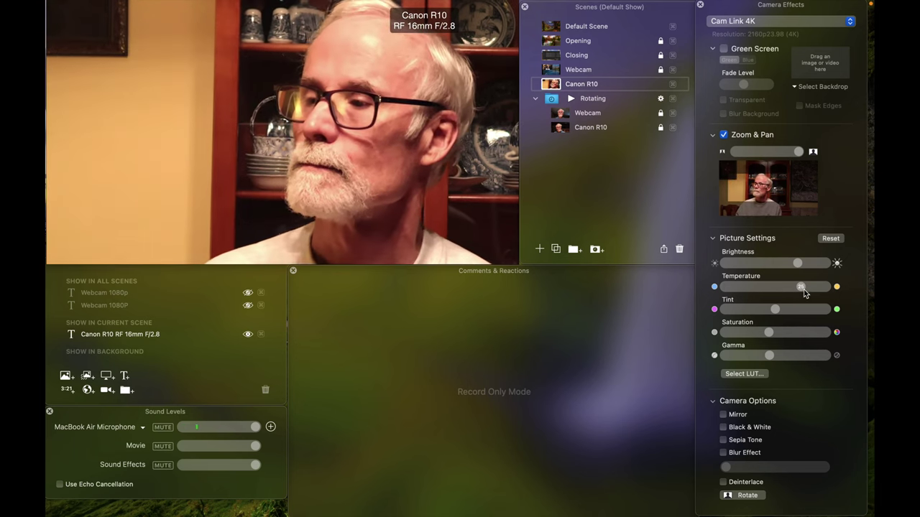
mouse_move(793, 271)
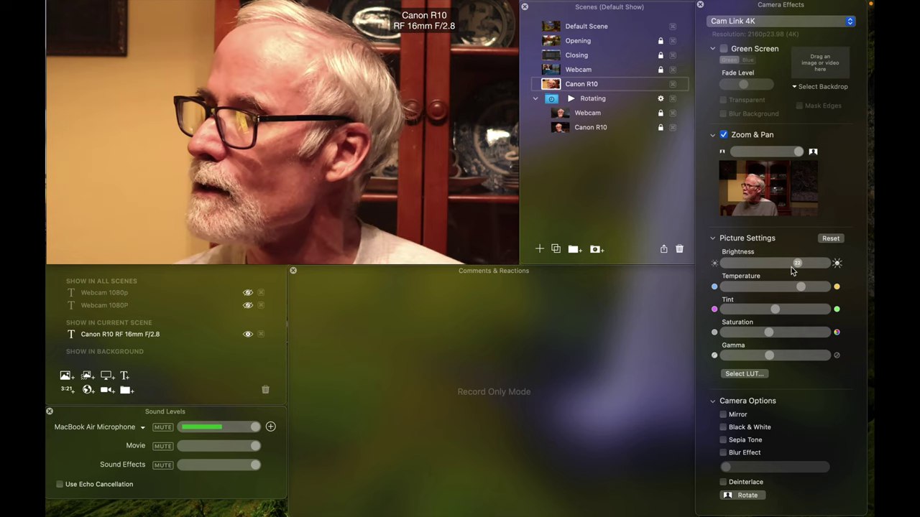
drag(796, 268, 781, 266)
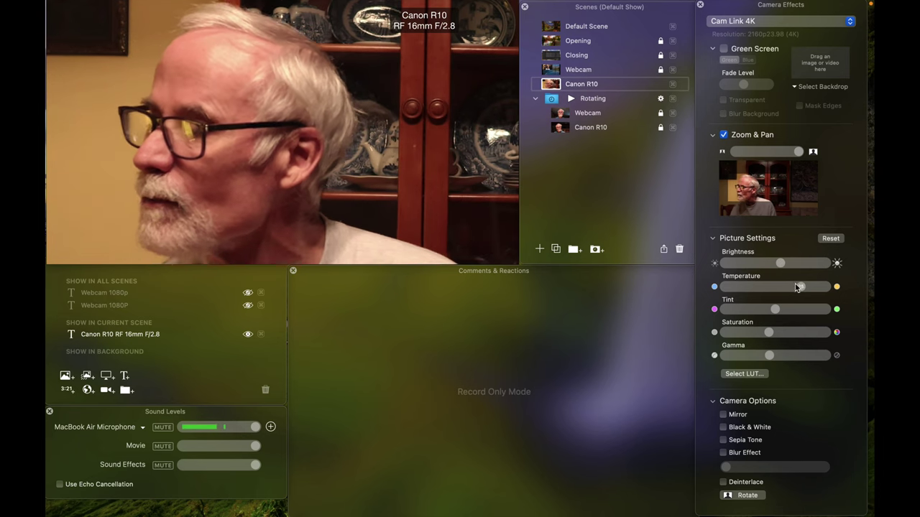
drag(802, 286, 798, 288)
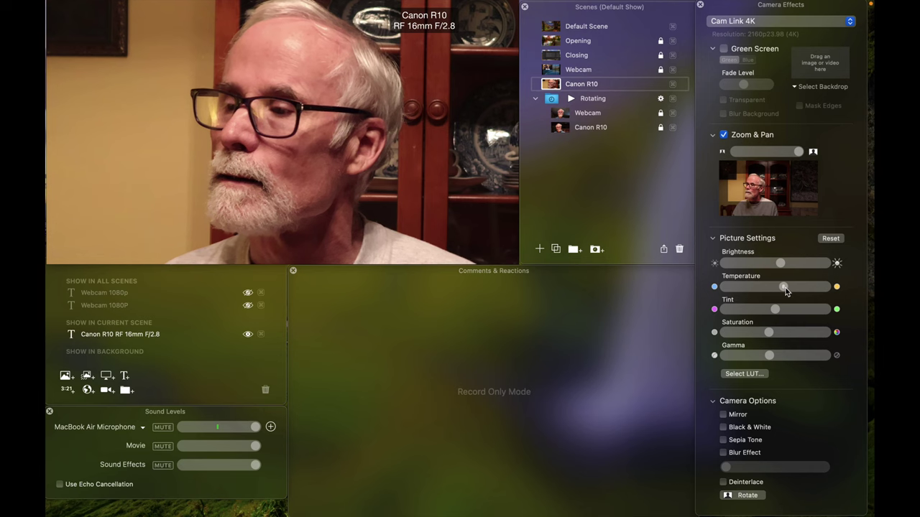
drag(786, 291, 775, 291)
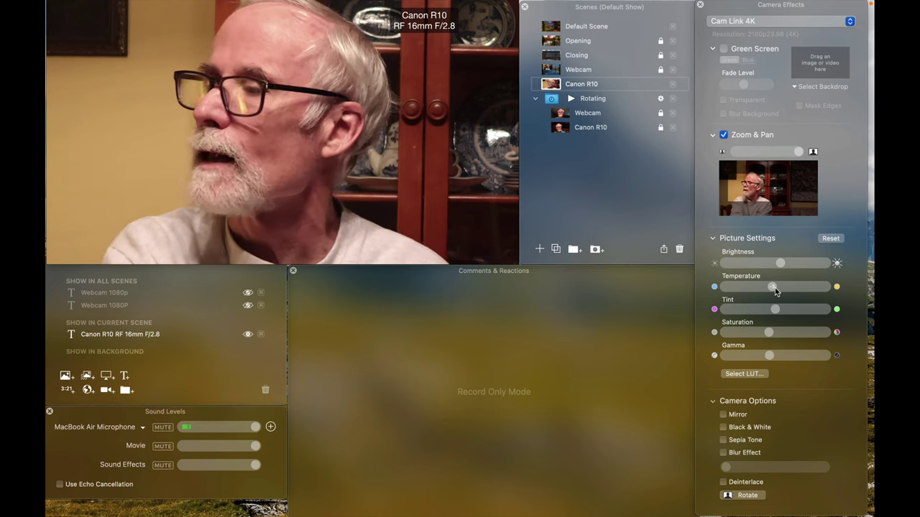
click(661, 87)
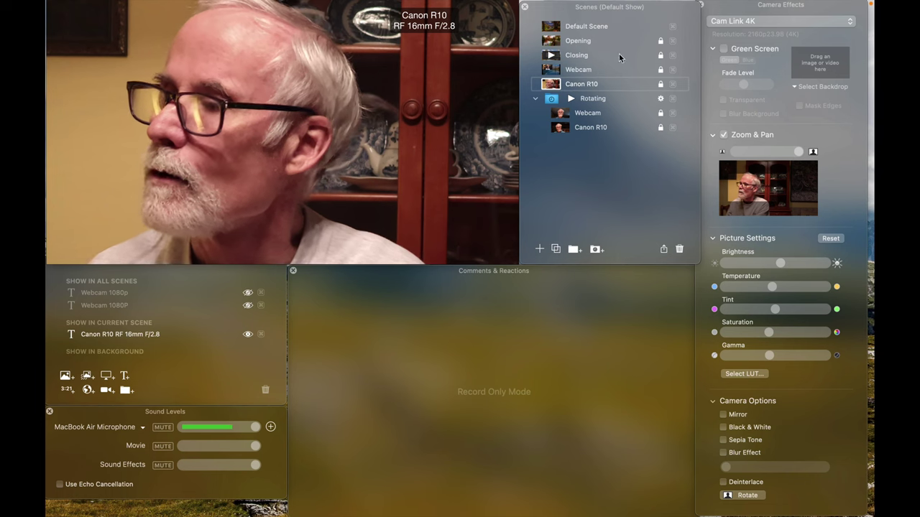
- Compare the Webcam and Canon R10 scenes, ending on Webcam, and check the available camera sources
click(550, 70)
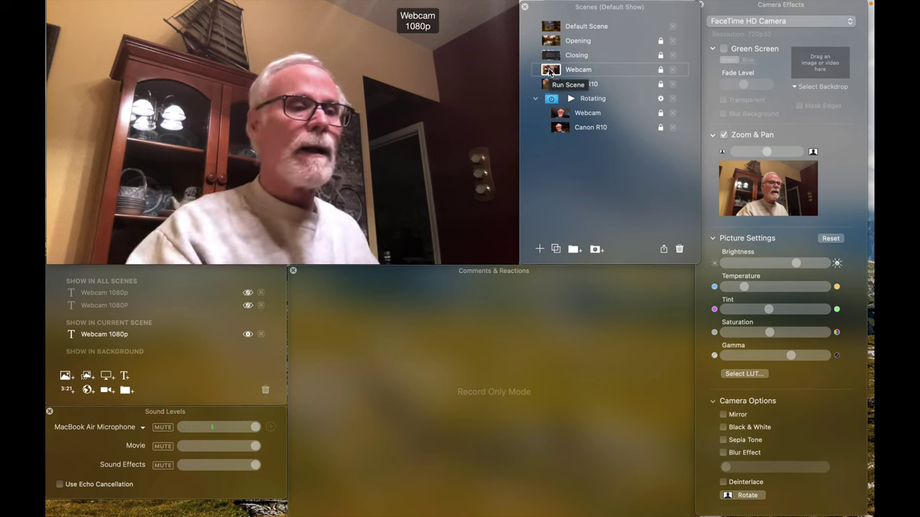
mouse_move(497, 72)
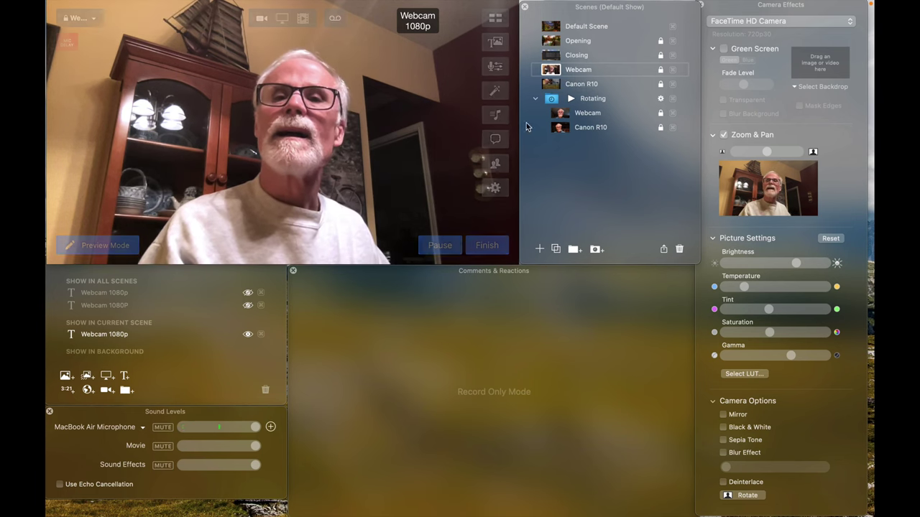
click(549, 84)
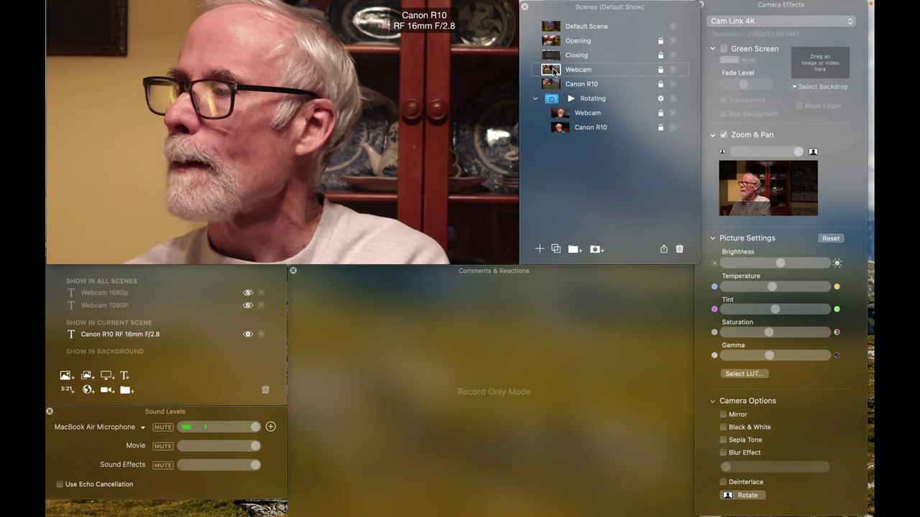
click(551, 70)
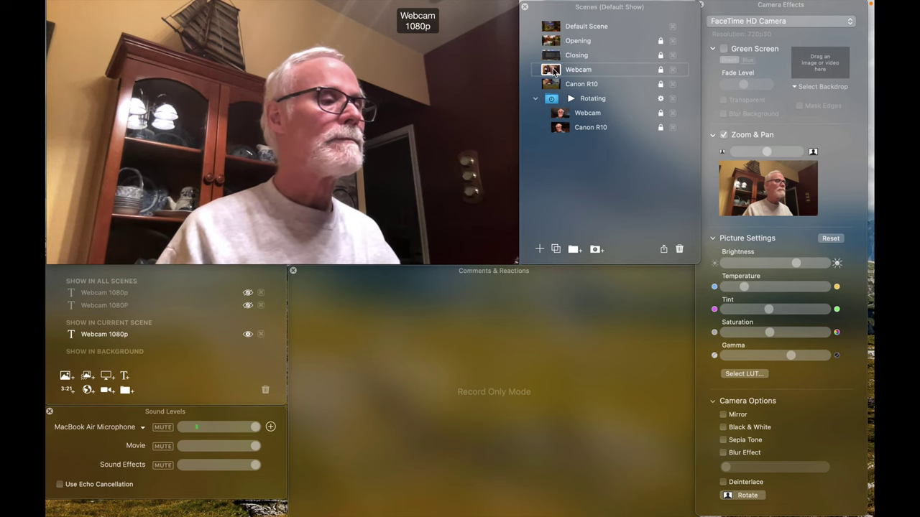
mouse_move(424, 34)
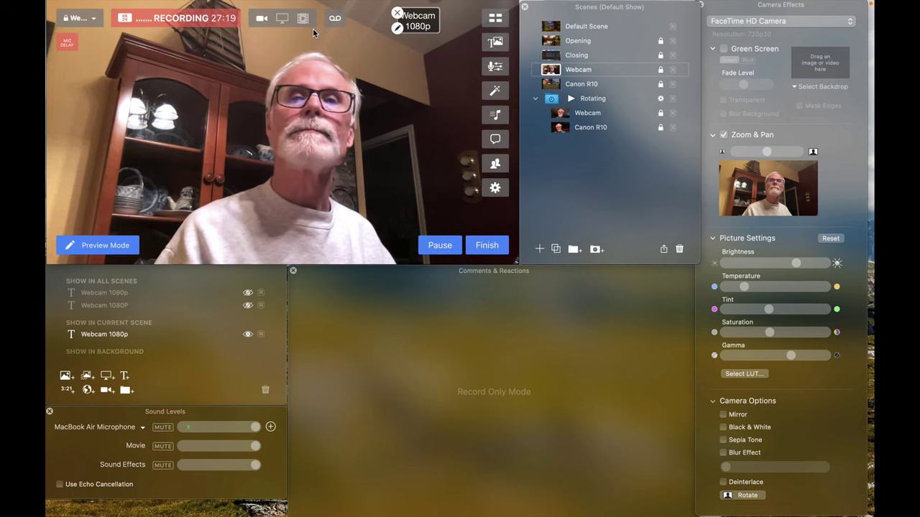
click(277, 6)
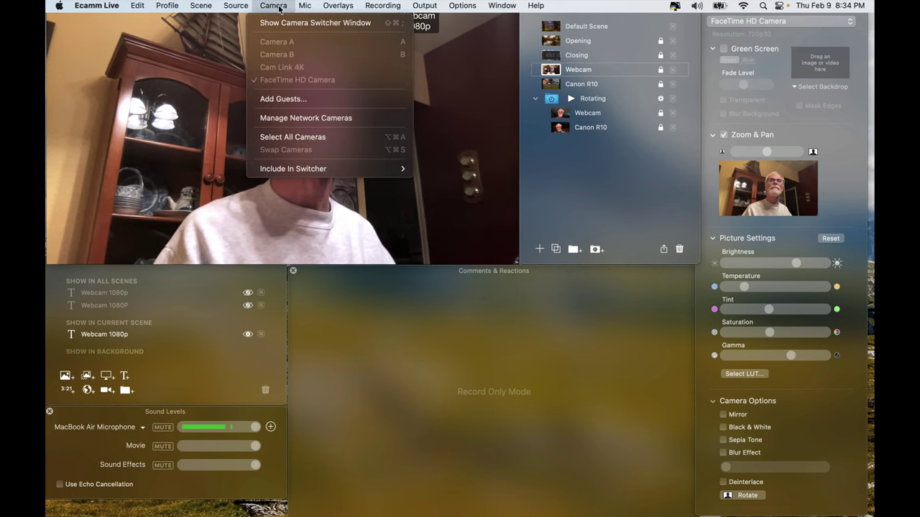
click(277, 6)
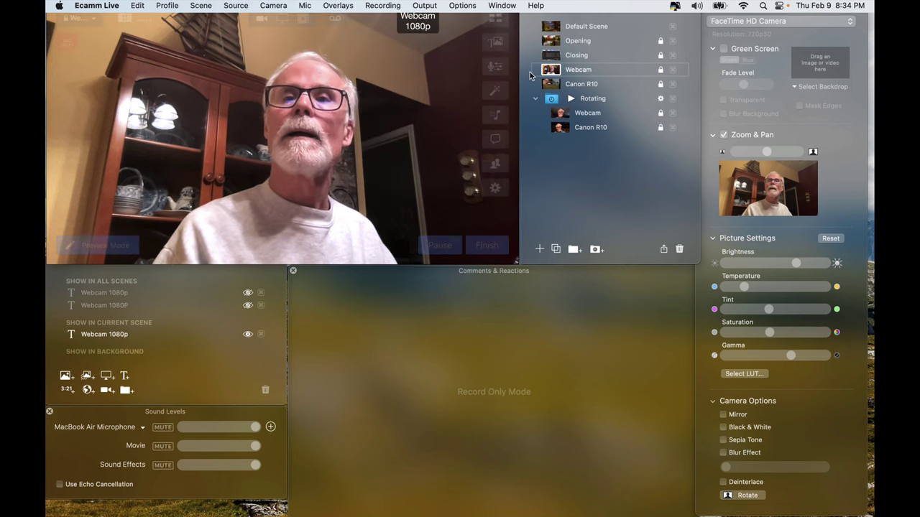
- Return to the Canon R10 scene and pan its zoomed camera framing slightly to the right
click(551, 87)
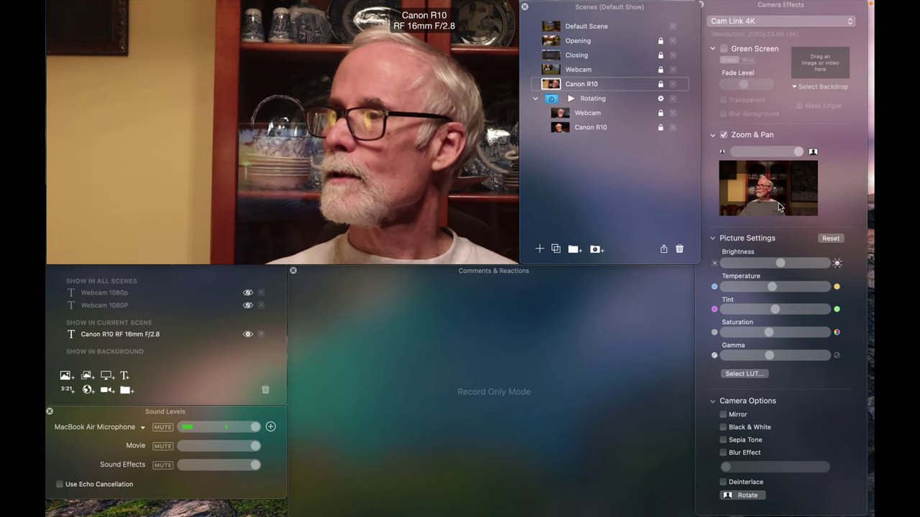
drag(766, 193, 773, 194)
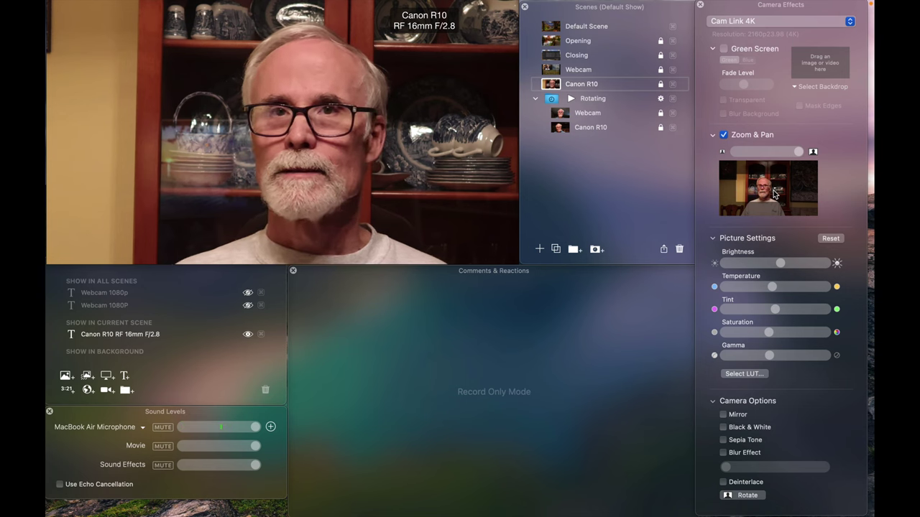
mouse_move(306, 40)
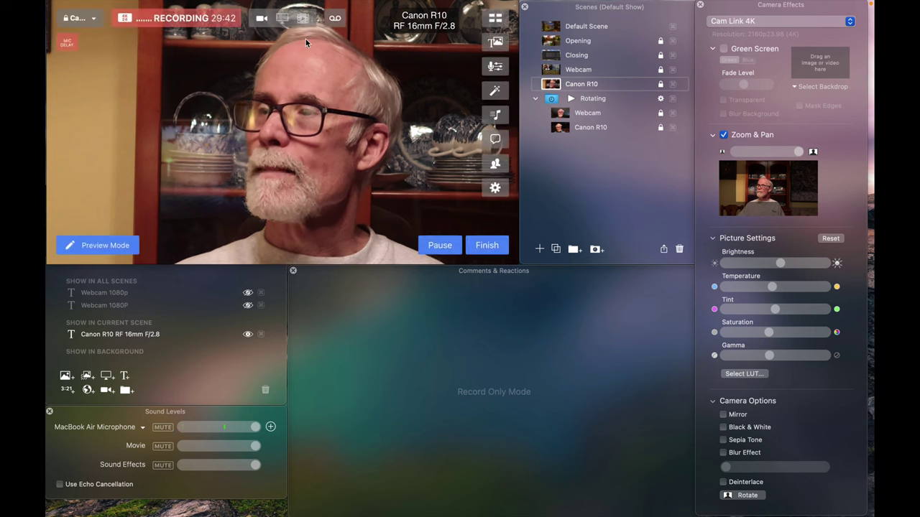